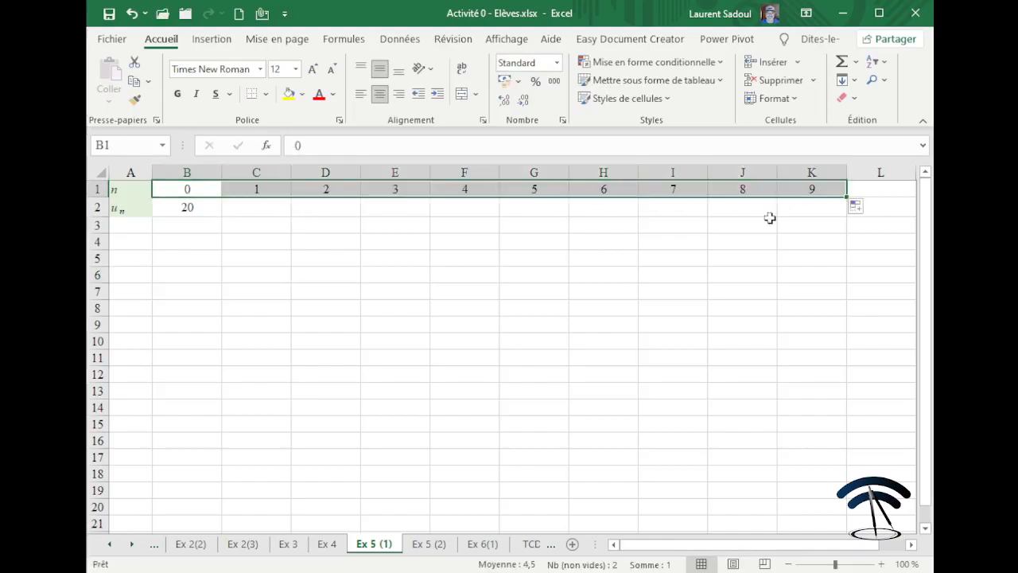
Step: Enter the geometric recurrence formula =B2*1,2 in cell C2
{"action": "left_click", "coordinate": [668, 259]}
{"action": "left_click", "coordinate": [179, 206]}
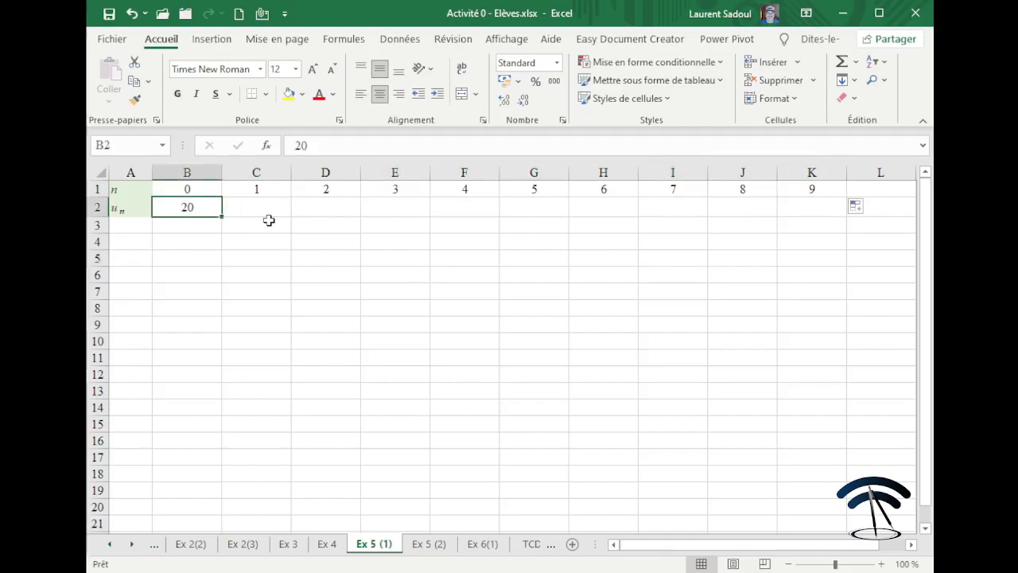
{"action": "left_click", "coordinate": [256, 209]}
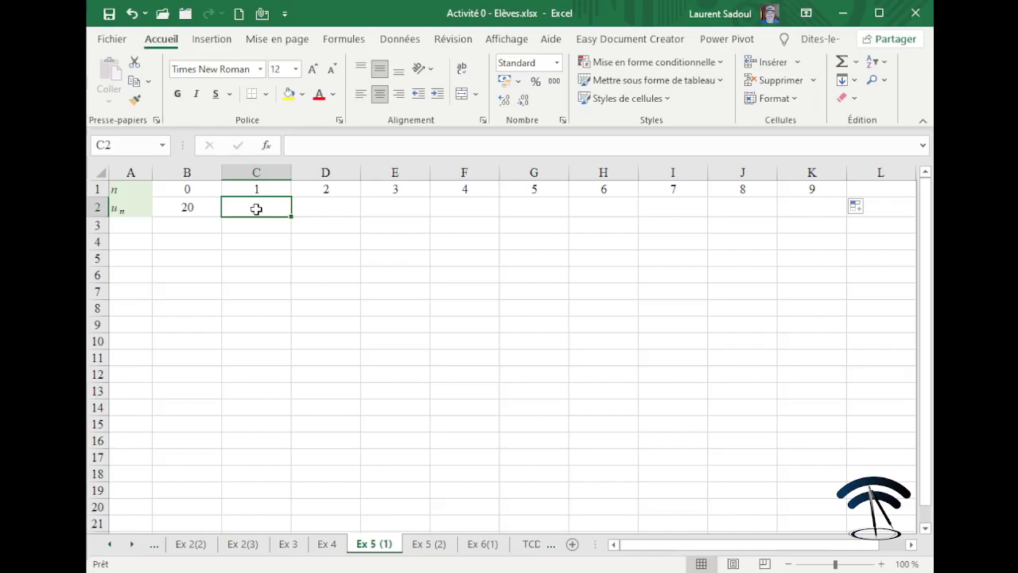
{"action": "type", "text": "="}
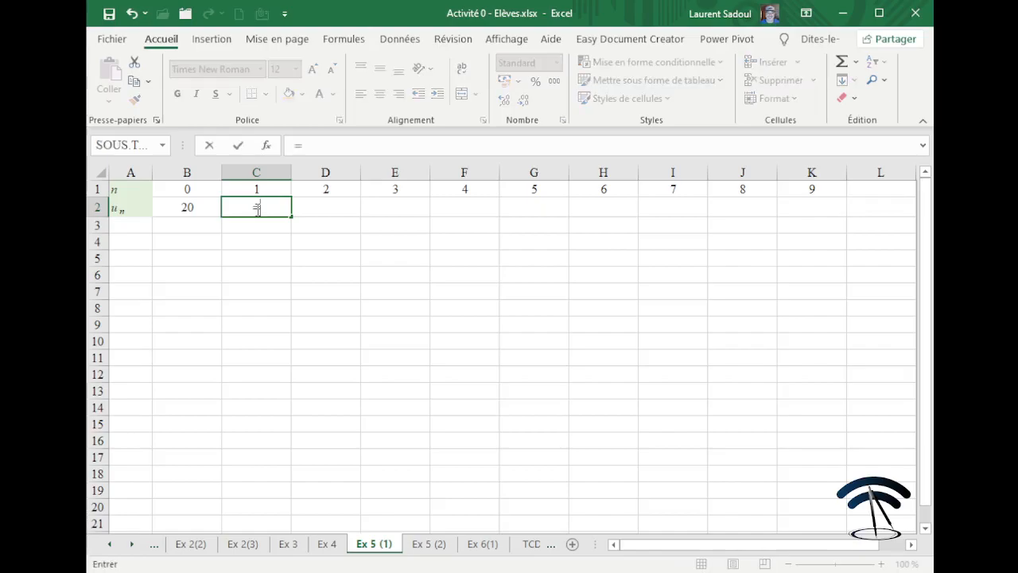
{"action": "left_click", "coordinate": [199, 207]}
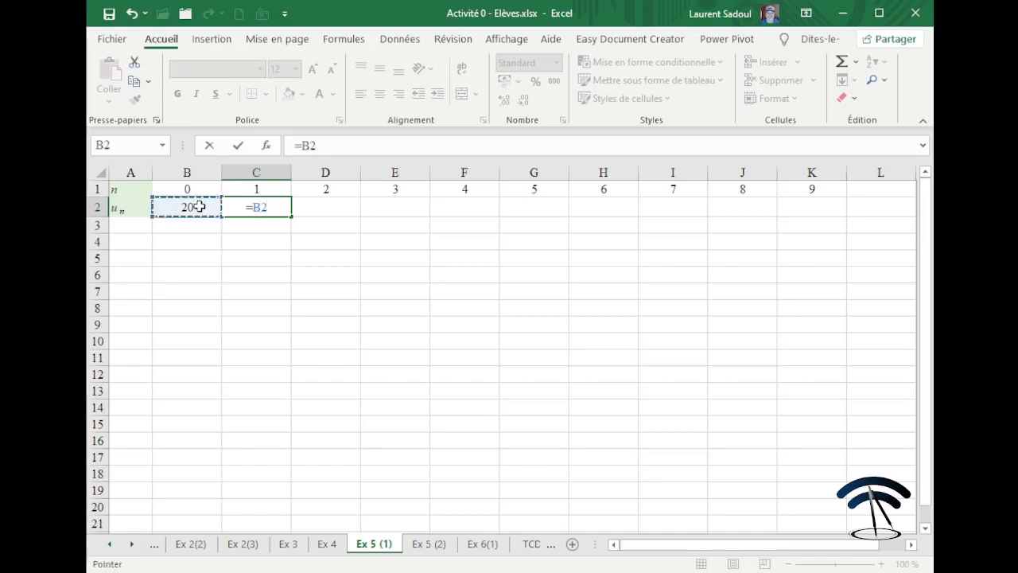
{"action": "type", "text": "*1,2"}
{"action": "key", "text": "Return"}
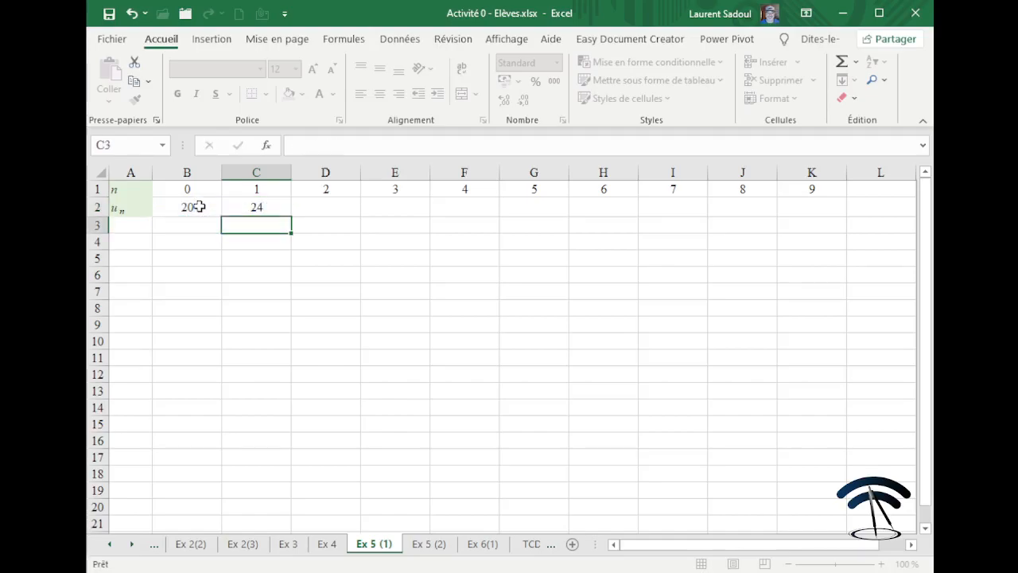
Step: Copy the formula in C2 across row 2 through K2
{"action": "left_click", "coordinate": [253, 209]}
{"action": "left_click_drag", "start_coordinate": [291, 215], "coordinate": [819, 205]}
{"action": "left_click", "coordinate": [650, 262]}
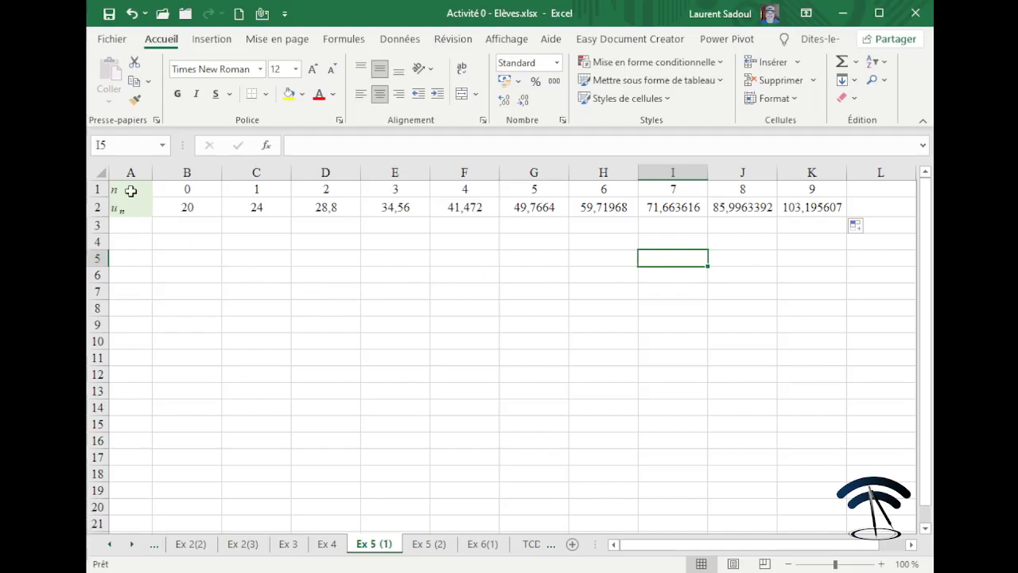
Step: Insert a scatter chart with unconnected points from the range A1:K2
{"action": "left_click_drag", "start_coordinate": [128, 188], "coordinate": [787, 206]}
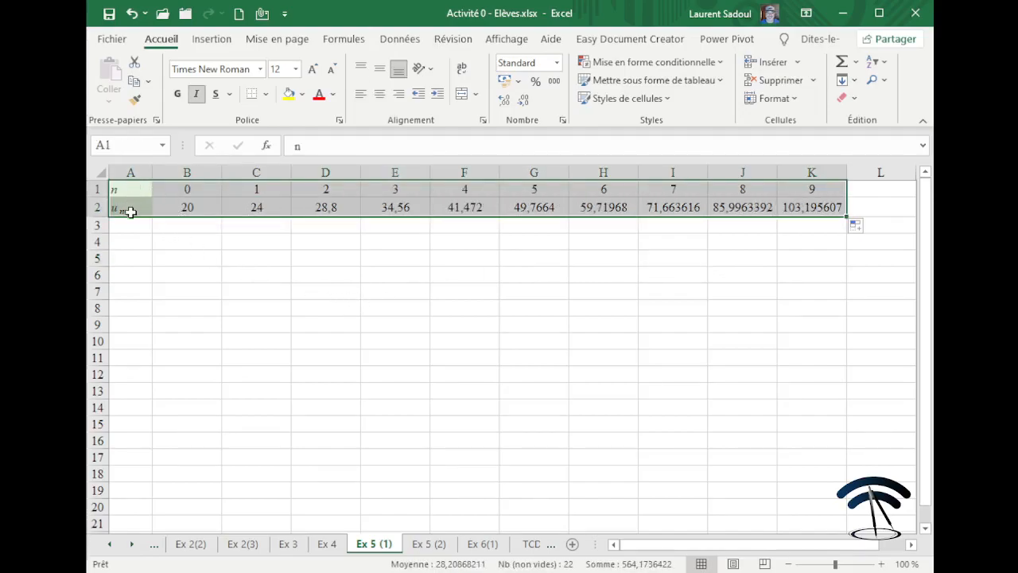
{"action": "left_click", "coordinate": [215, 42]}
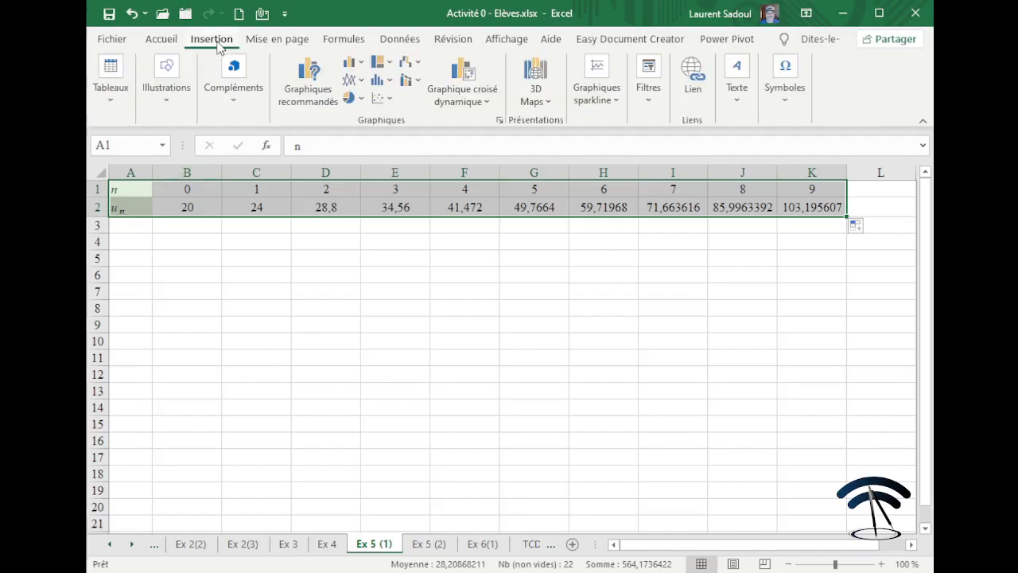
{"action": "left_click", "coordinate": [379, 99]}
{"action": "left_click", "coordinate": [388, 138]}
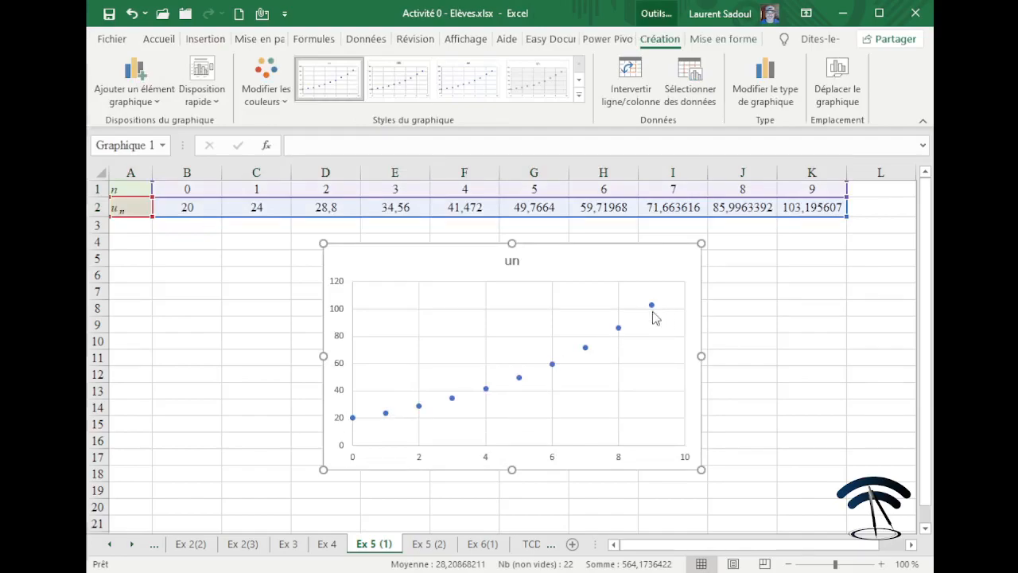
{"action": "left_click", "coordinate": [259, 319]}
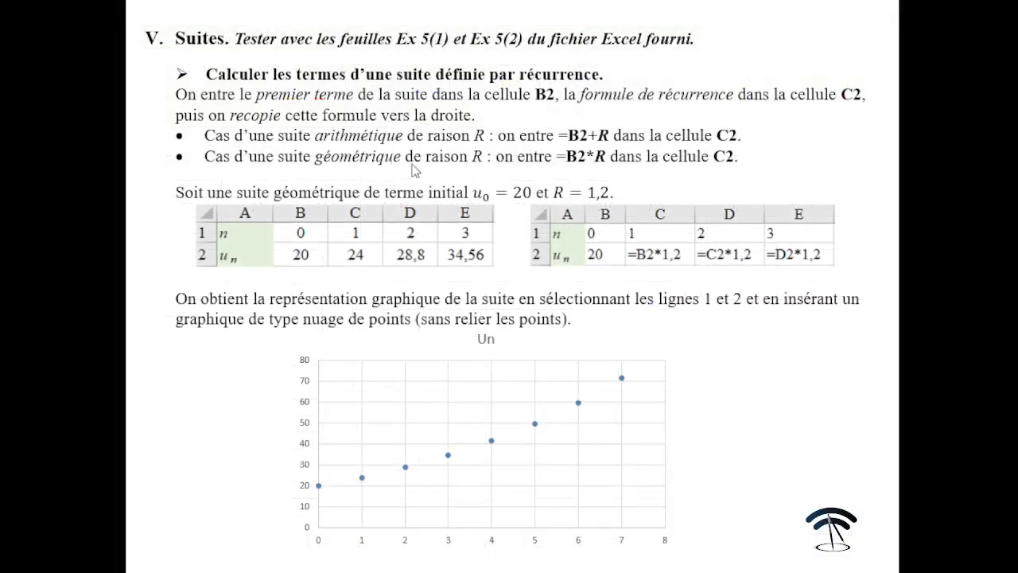
{"action": "left_click", "coordinate": [456, 166]}
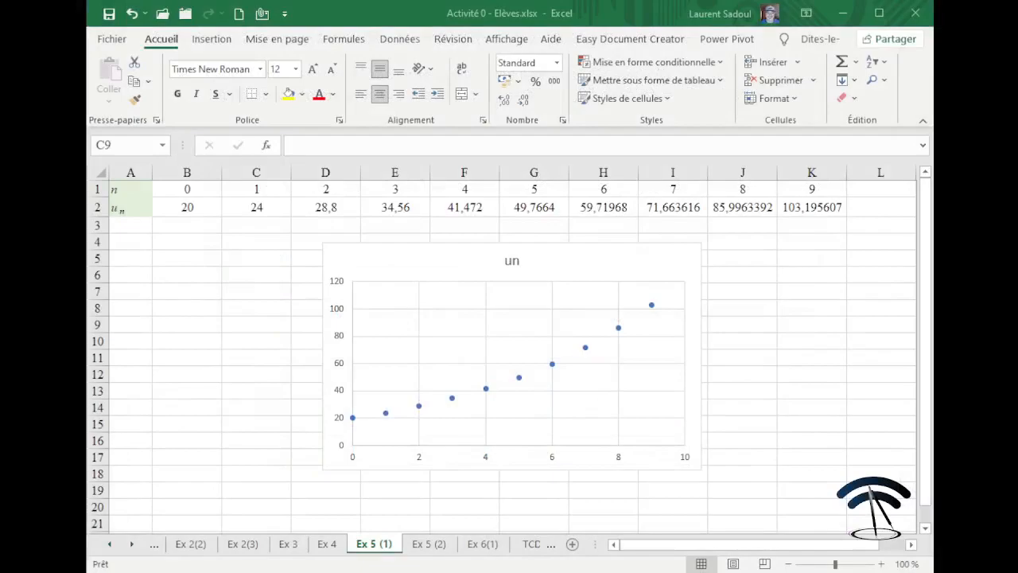
Step: On the sheet Ex 5 (2), extend the n series in row 1 up to 9 in K1
{"action": "left_click", "coordinate": [433, 544]}
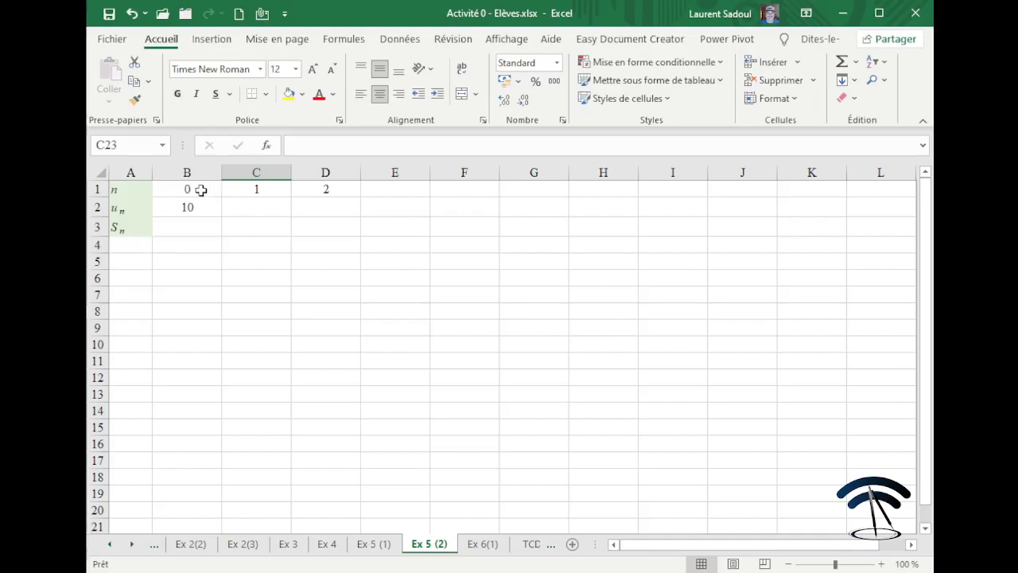
{"action": "left_click_drag", "start_coordinate": [182, 189], "coordinate": [849, 230]}
{"action": "left_click", "coordinate": [534, 280]}
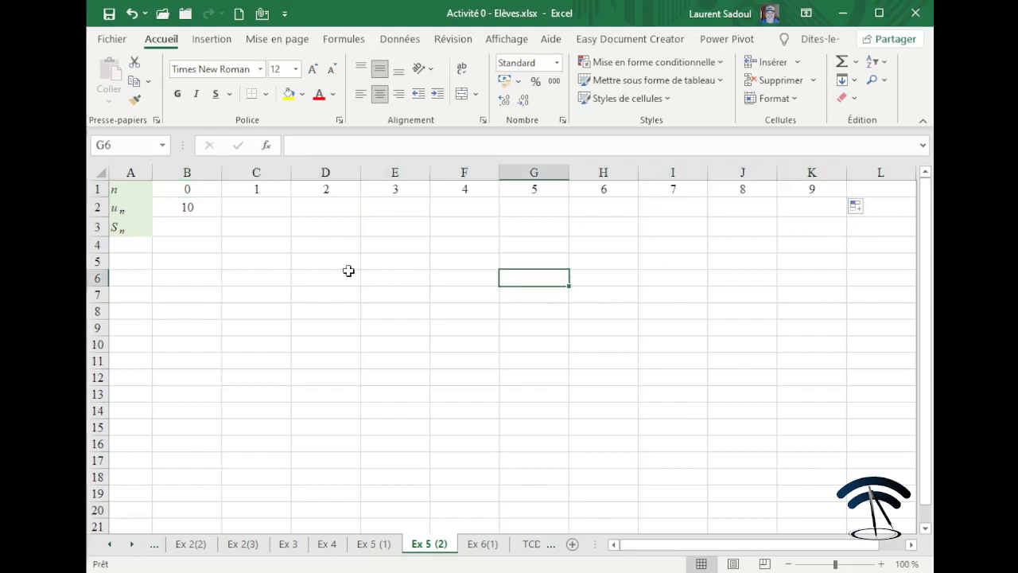
Step: Enter the arithmetic recurrence formula =B2+4 in cell C2
{"action": "left_click", "coordinate": [244, 206]}
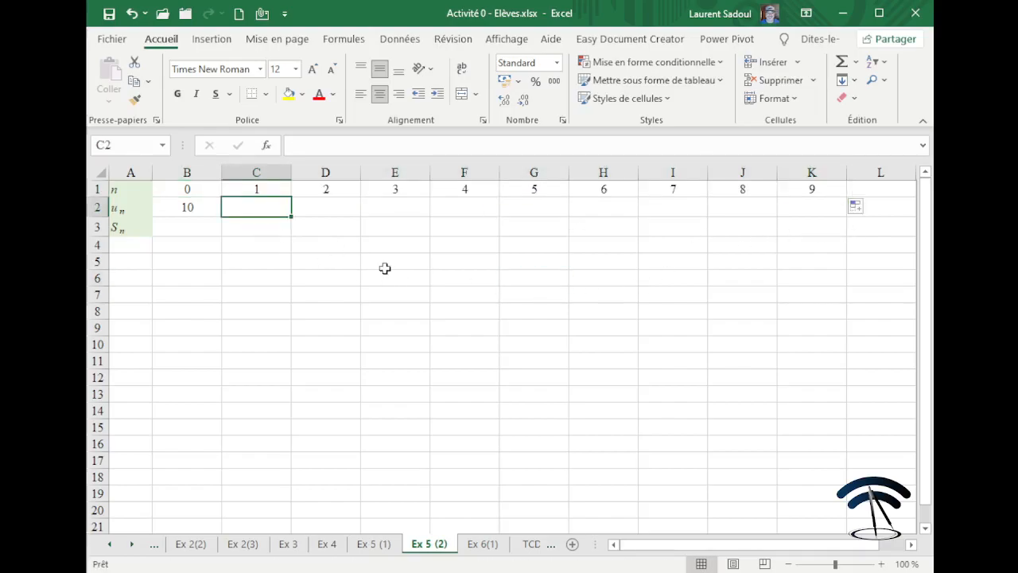
{"action": "type", "text": "="}
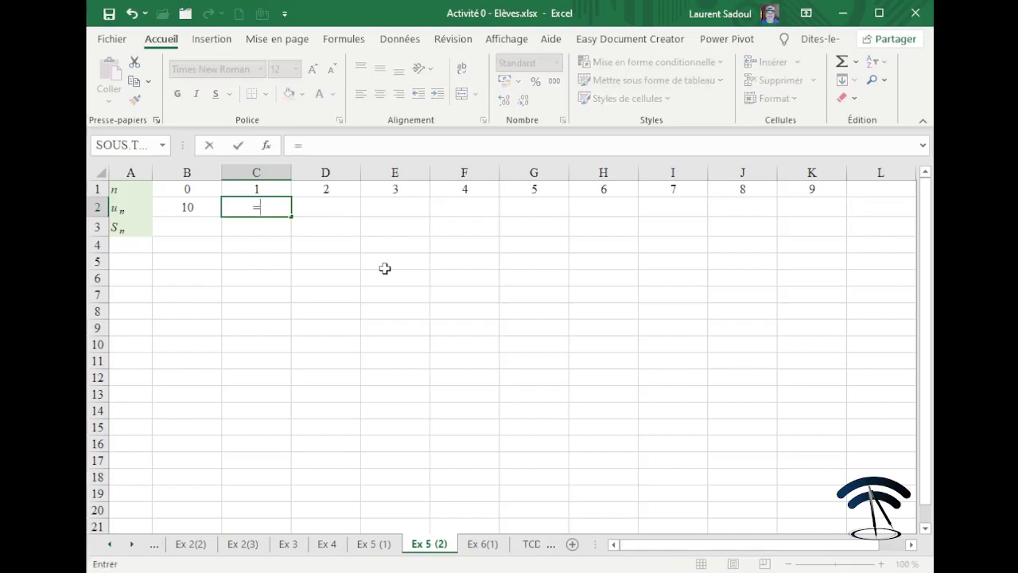
{"action": "left_click", "coordinate": [183, 208]}
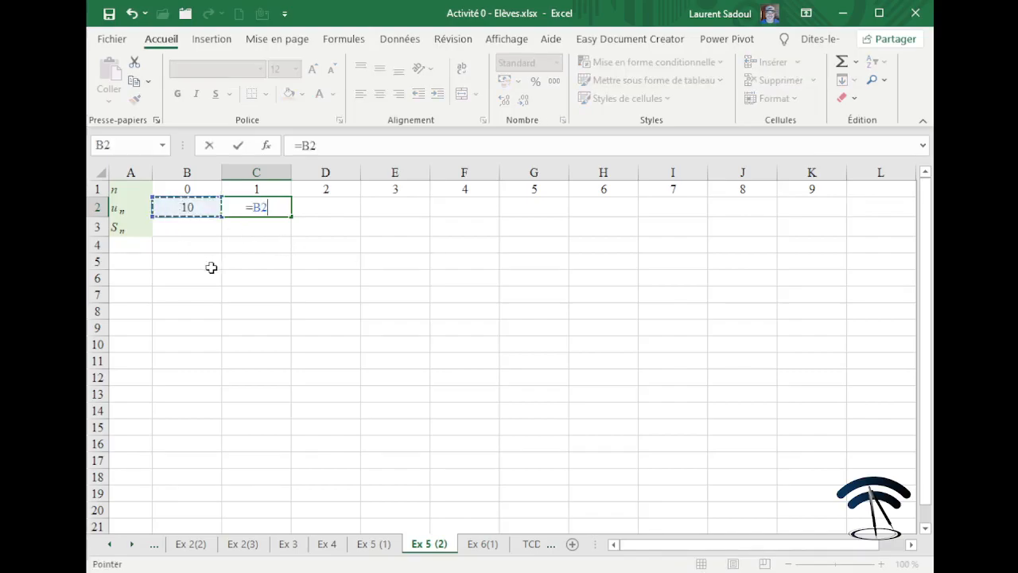
{"action": "type", "text": "+4"}
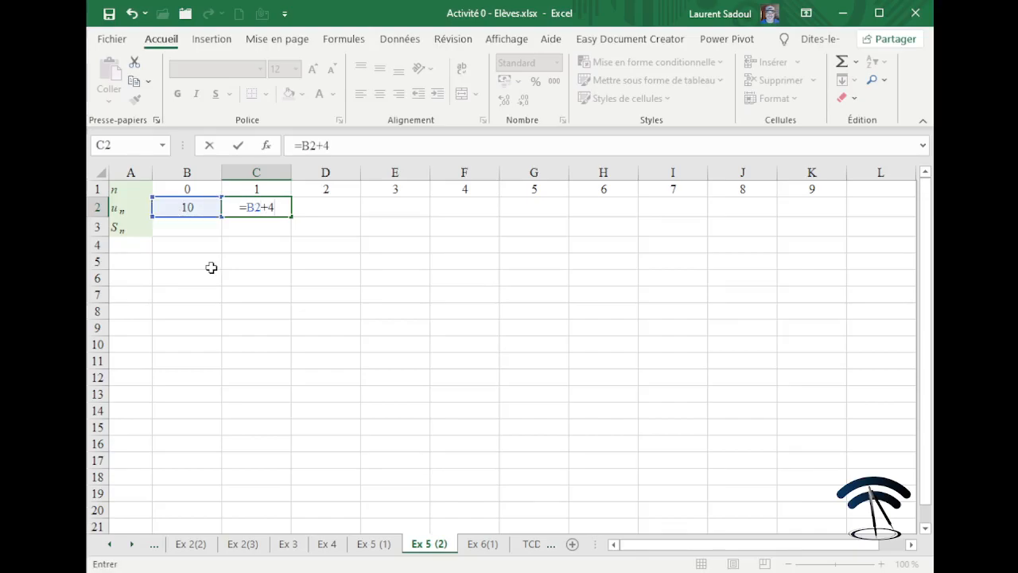
{"action": "key", "text": "Return"}
Step: Fill row 2 from C2 through K2 with the arithmetic sequence formula
{"action": "left_click", "coordinate": [275, 212]}
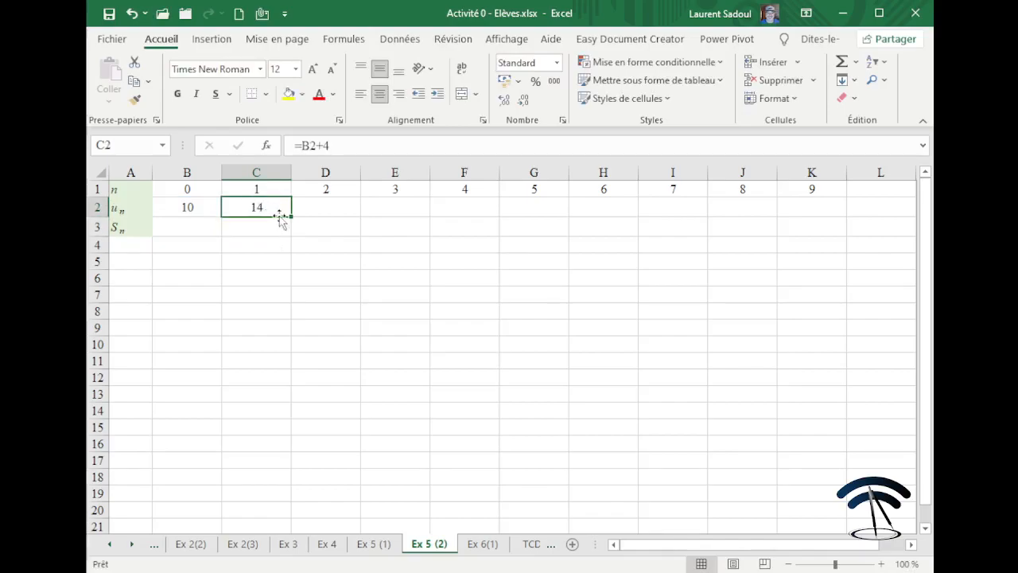
{"action": "left_click_drag", "start_coordinate": [291, 216], "coordinate": [815, 235]}
{"action": "left_click", "coordinate": [647, 266]}
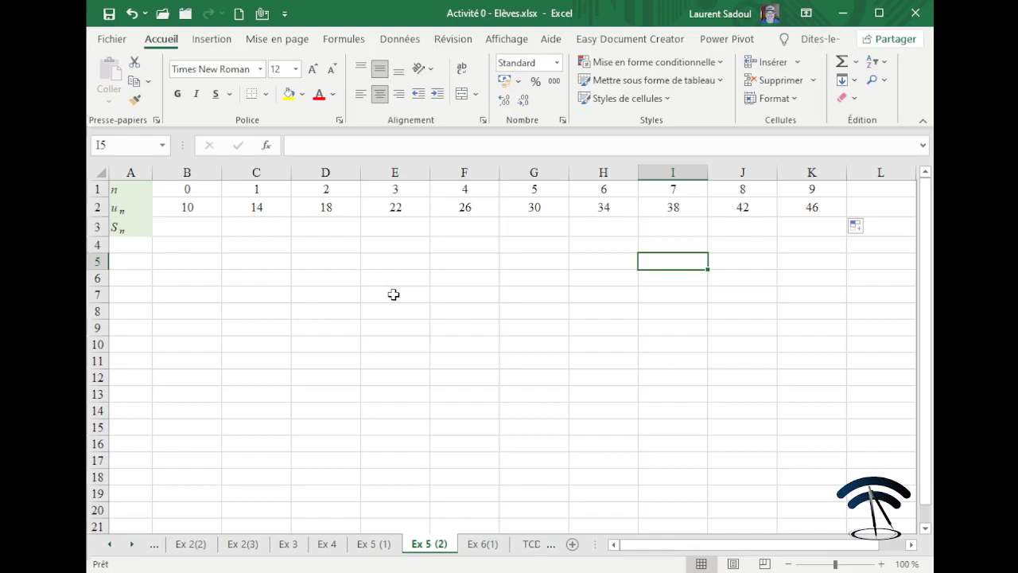
Step: Begin a SOMME formula in cell B3 over the range B2:B2
{"action": "left_click", "coordinate": [183, 229]}
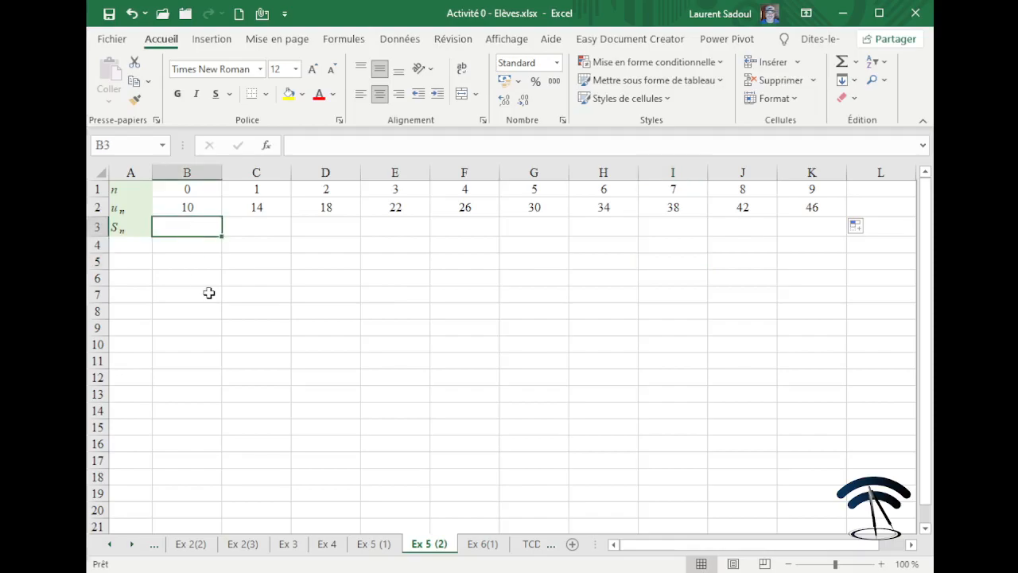
{"action": "type", "text": "="}
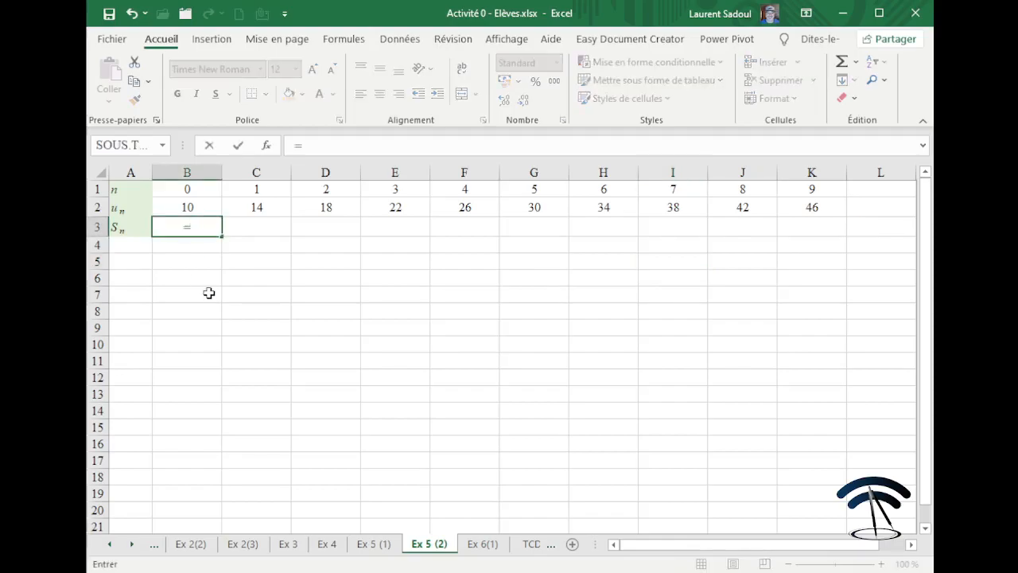
{"action": "type", "text": "so"}
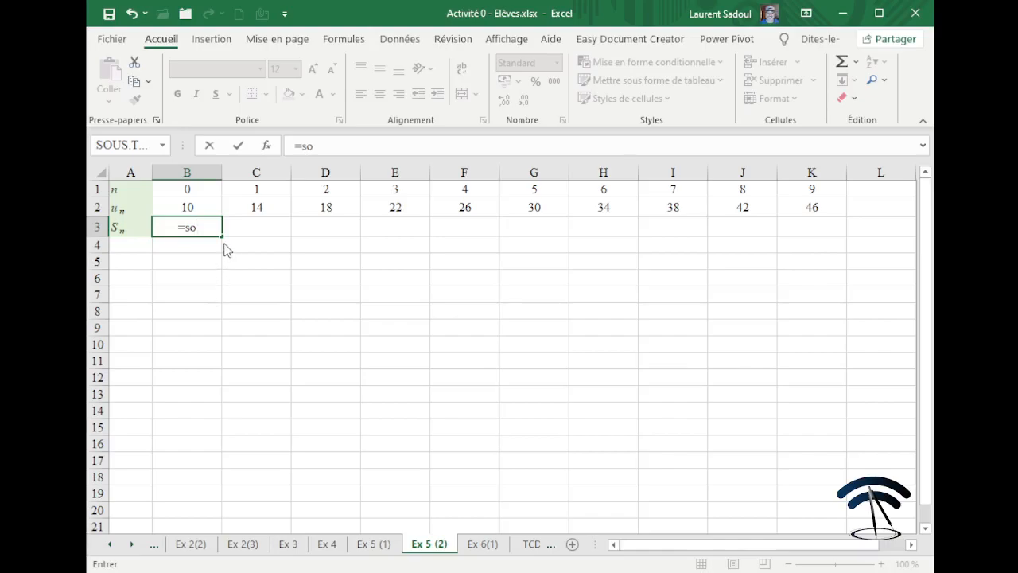
{"action": "key", "text": "Tab"}
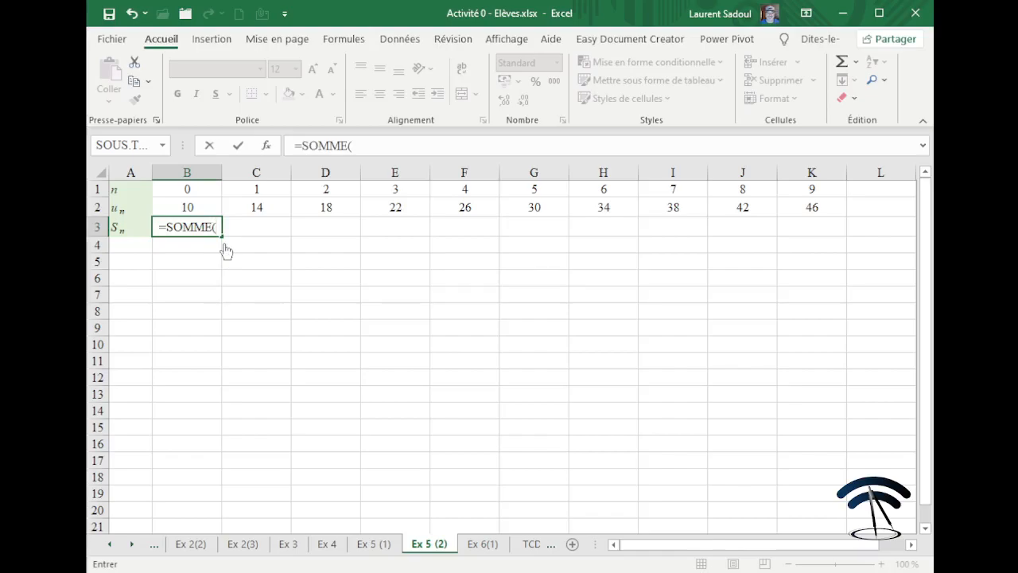
{"action": "left_click", "coordinate": [191, 207]}
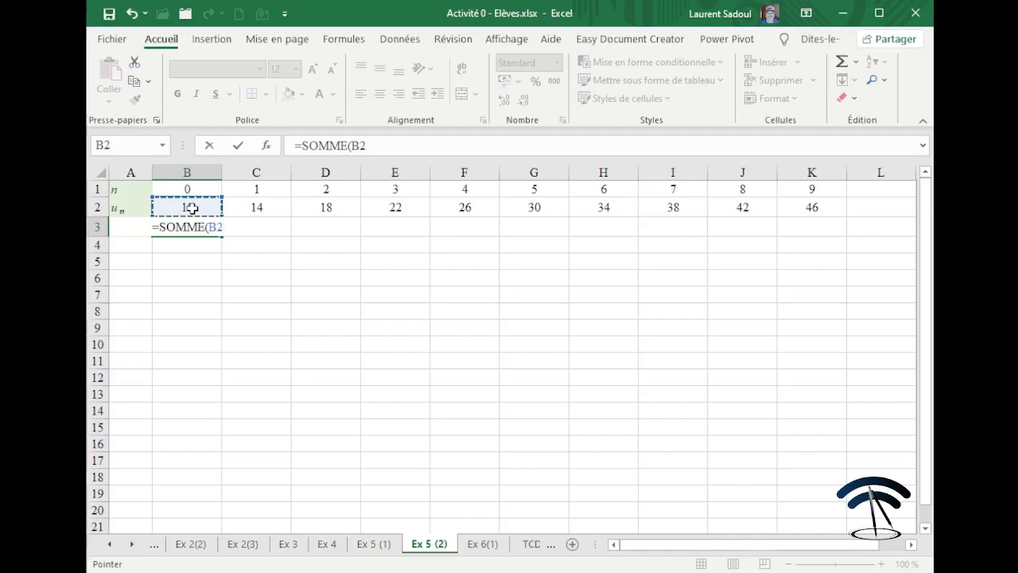
{"action": "key", "text": "F8"}
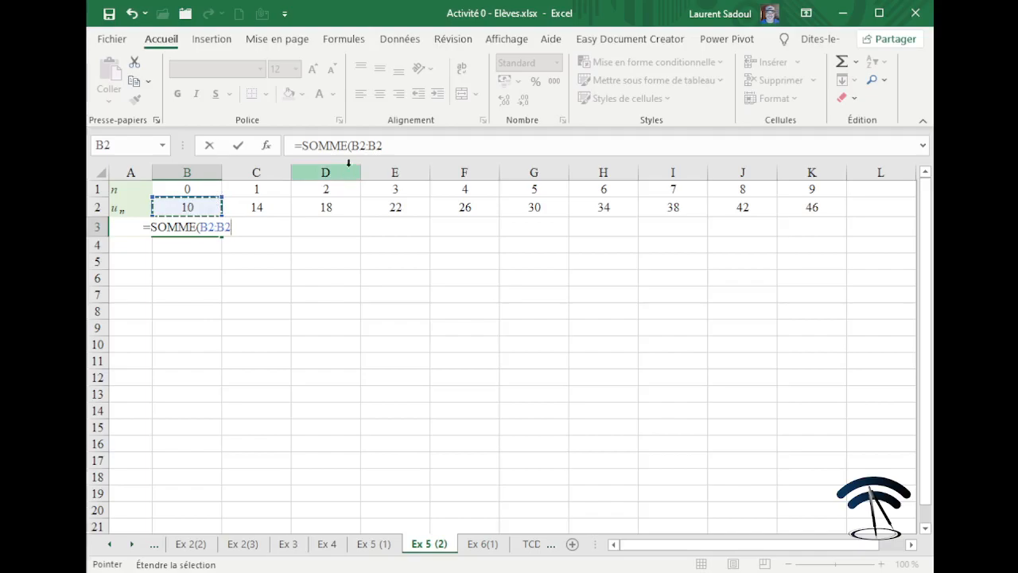
Step: Make only the range's starting reference absolute and complete the B3 formula as =SOMME($B$2:B2)
{"action": "double_click", "coordinate": [360, 145]}
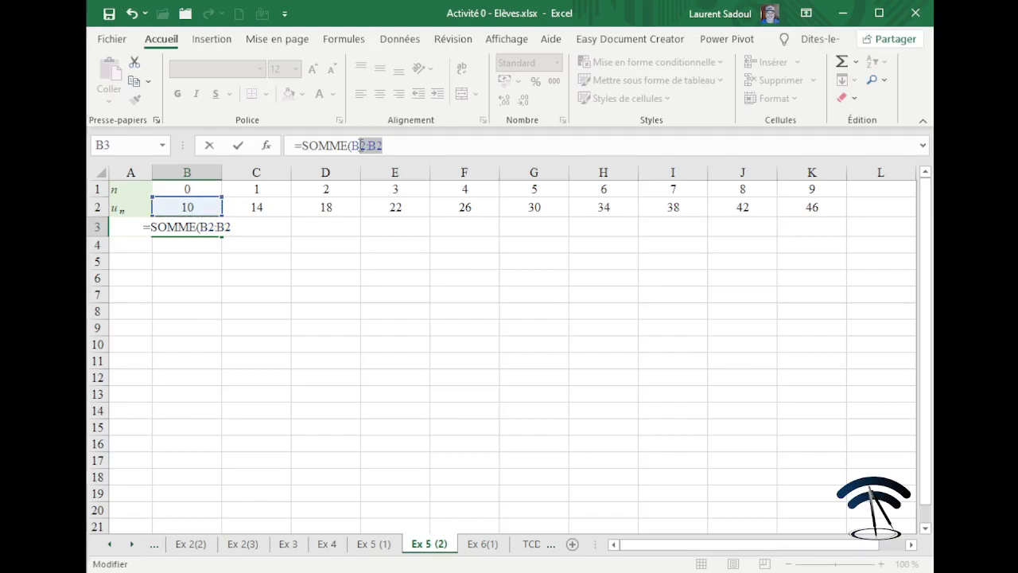
{"action": "key", "text": "F4"}
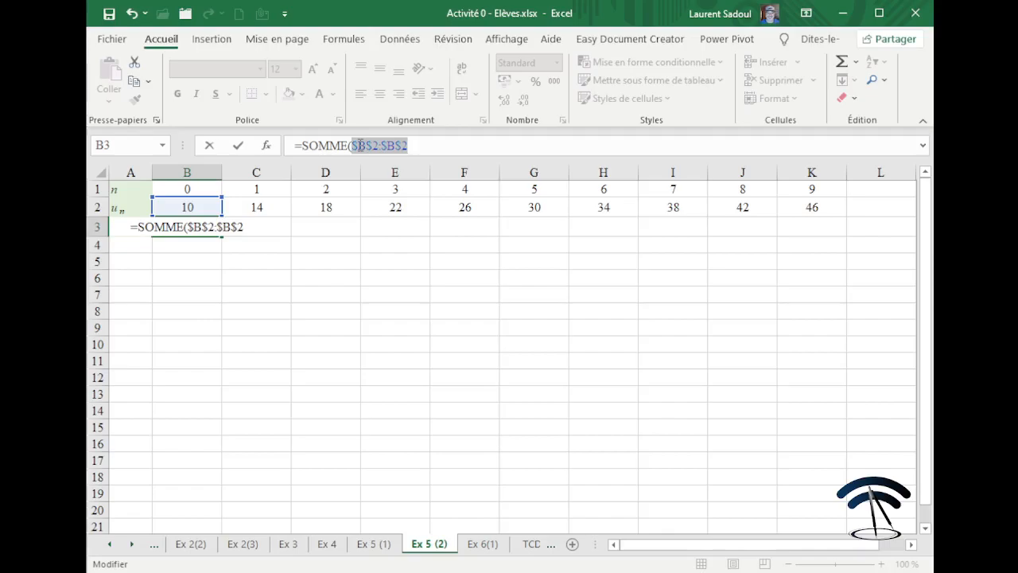
{"action": "left_click_drag", "start_coordinate": [408, 146], "coordinate": [382, 147]}
{"action": "key", "text": "BackSpace"}
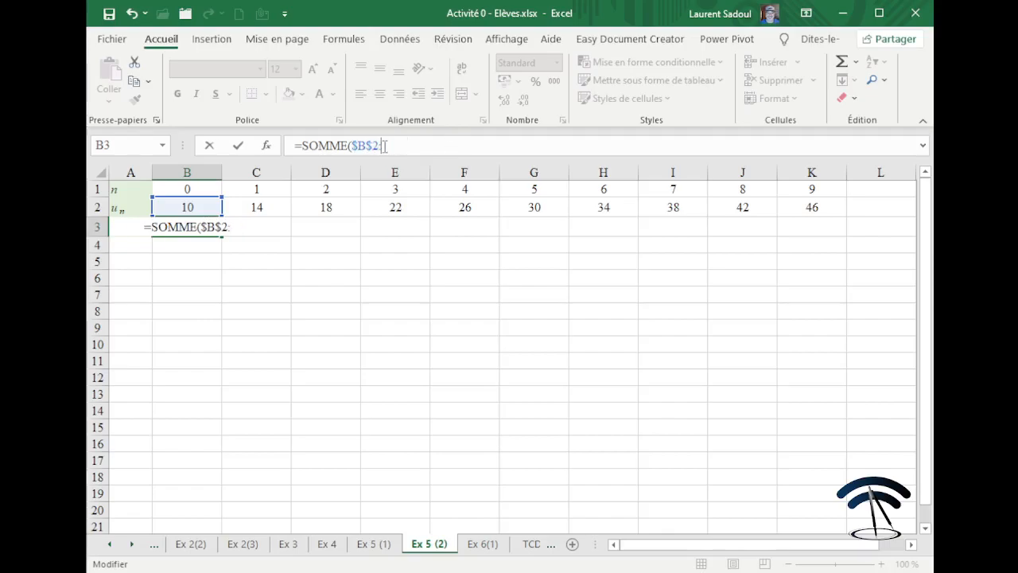
{"action": "left_click", "coordinate": [208, 207]}
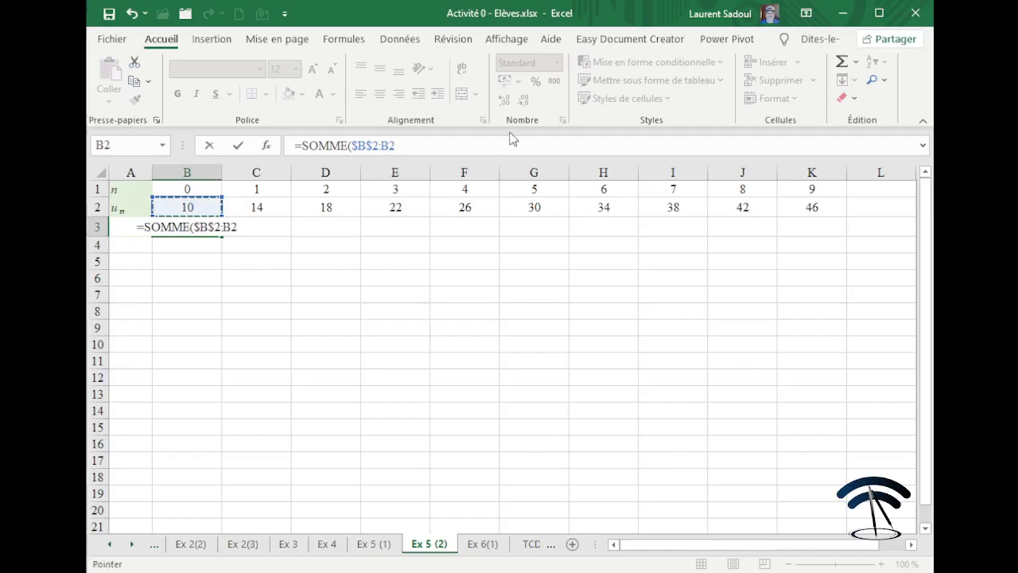
{"action": "type", "text": ")"}
{"action": "key", "text": "Return"}
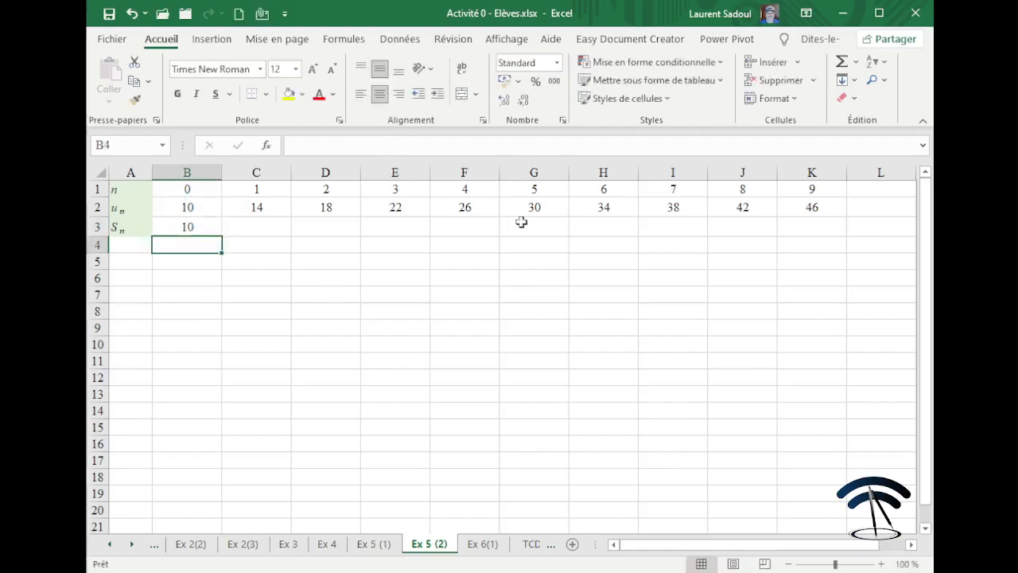
Step: Copy the cumulative sum formula from B3 across row 3 through K3
{"action": "left_click", "coordinate": [196, 224]}
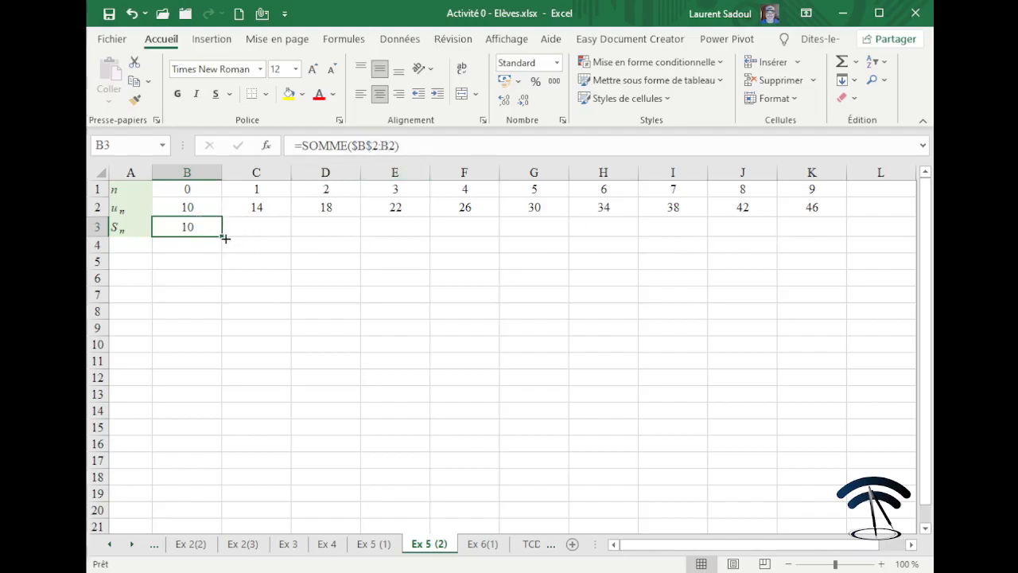
{"action": "left_click_drag", "start_coordinate": [223, 236], "coordinate": [814, 226]}
{"action": "left_click", "coordinate": [578, 297]}
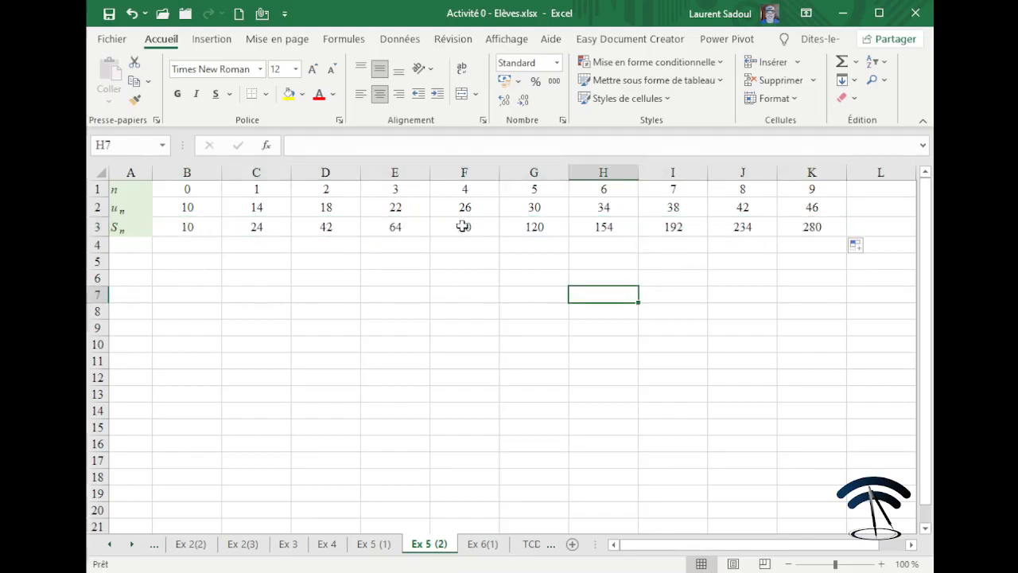
Step: Check the copied sum formula in C3 and enlarge the sheet view to 200 %
{"action": "left_click", "coordinate": [256, 226]}
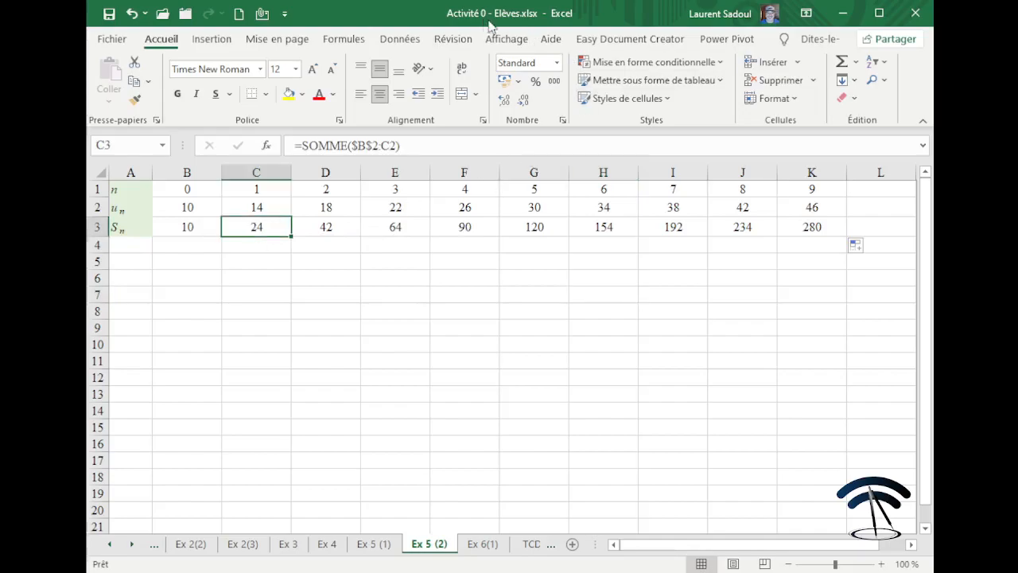
{"action": "left_click", "coordinate": [507, 39]}
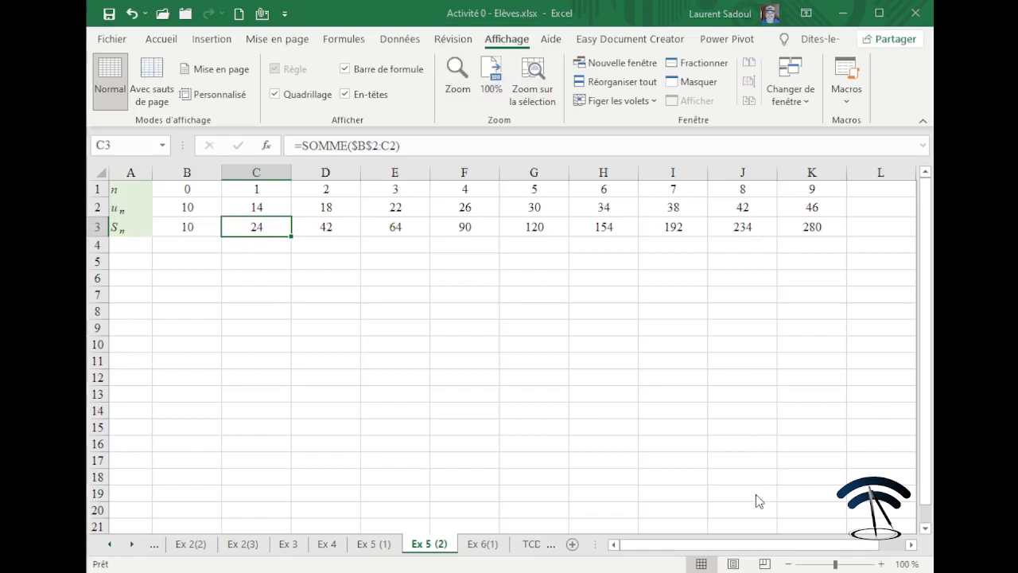
{"action": "scroll", "coordinate": [748, 491], "scroll_direction": "up", "scroll_amount": 7, "text": "ctrl"}
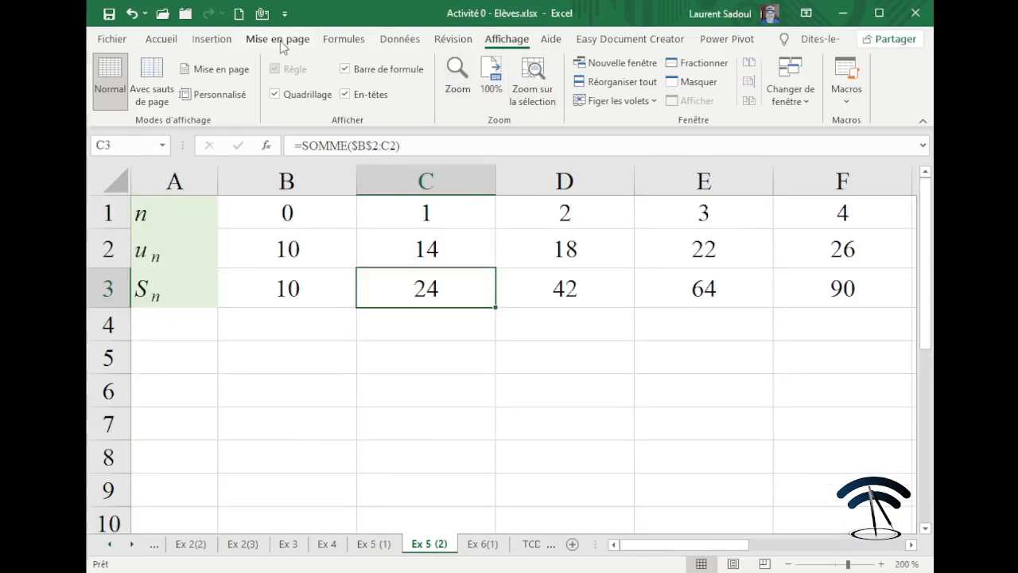
Step: Display the formulas in the cells to examine the row 3 sums, and restore the display of values
{"action": "left_click", "coordinate": [346, 40]}
{"action": "left_click", "coordinate": [690, 67]}
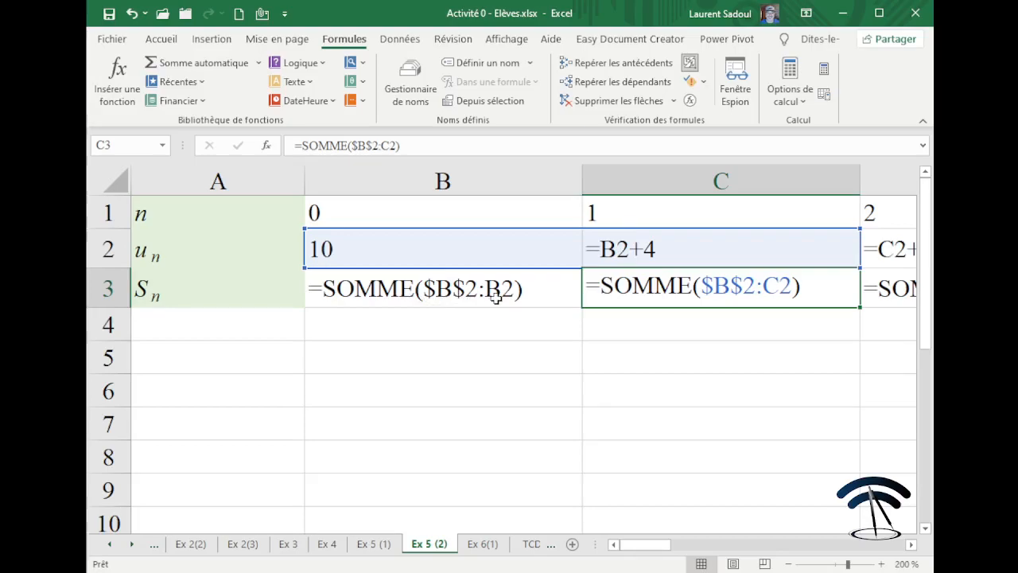
{"action": "mouse_move", "coordinate": [658, 549]}
{"action": "left_mouse_down"}
{"action": "mouse_move", "coordinate": [702, 549]}
{"action": "mouse_move", "coordinate": [650, 550]}
{"action": "left_mouse_up"}
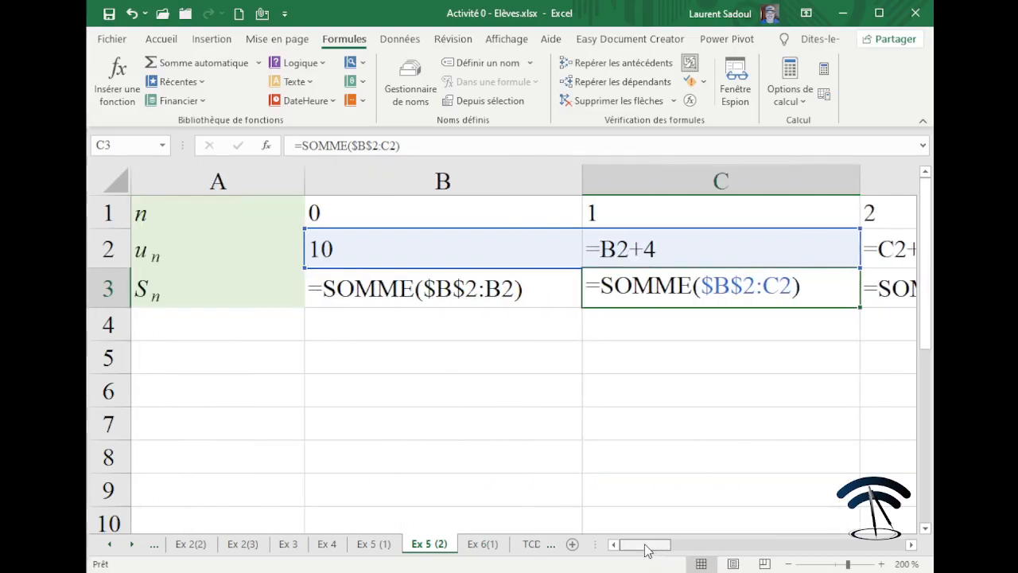
{"action": "left_click", "coordinate": [689, 63]}
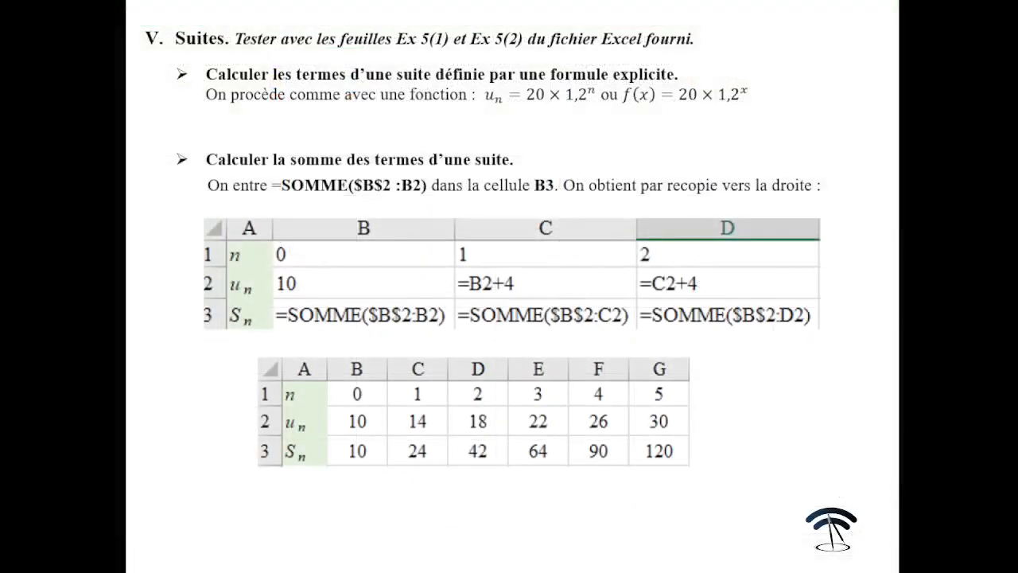
{"action": "left_click", "coordinate": [549, 340]}
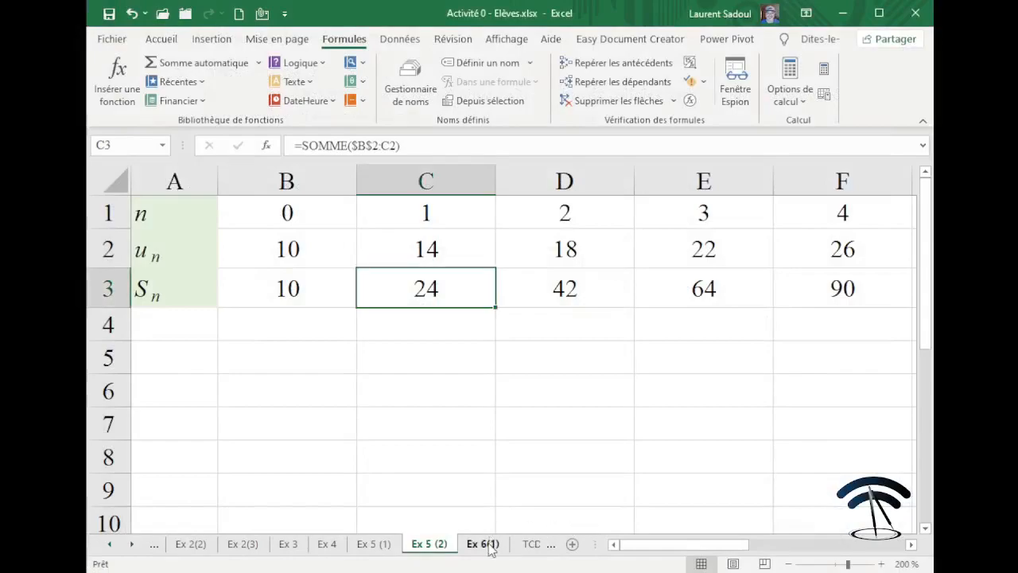
Step: On sheet Ex 6(1), begin an NB.SI formula in cell B2 over the heights in B1:I1
{"action": "left_click", "coordinate": [482, 544]}
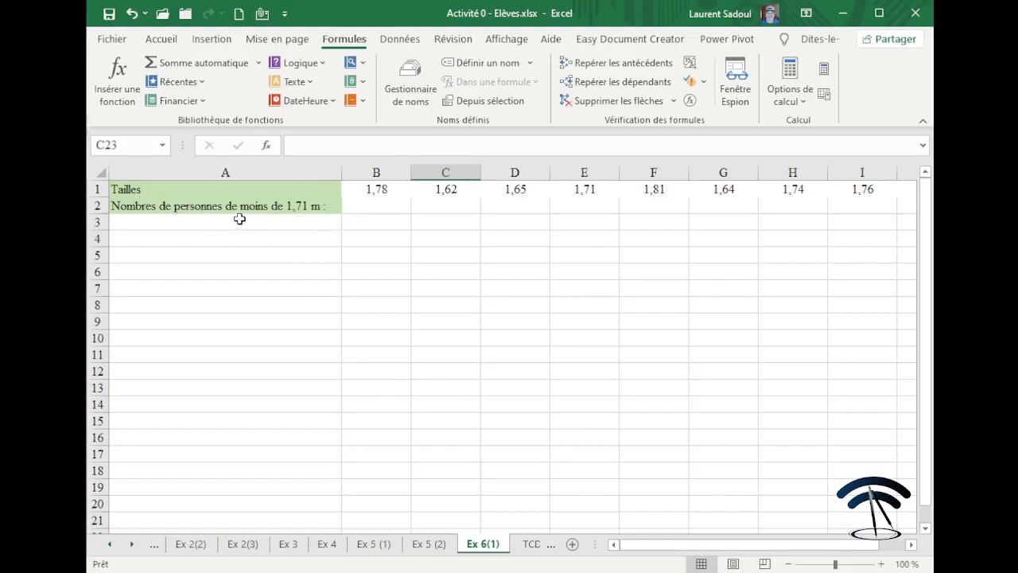
{"action": "left_click_drag", "start_coordinate": [750, 555], "coordinate": [752, 555]}
{"action": "left_click", "coordinate": [372, 206]}
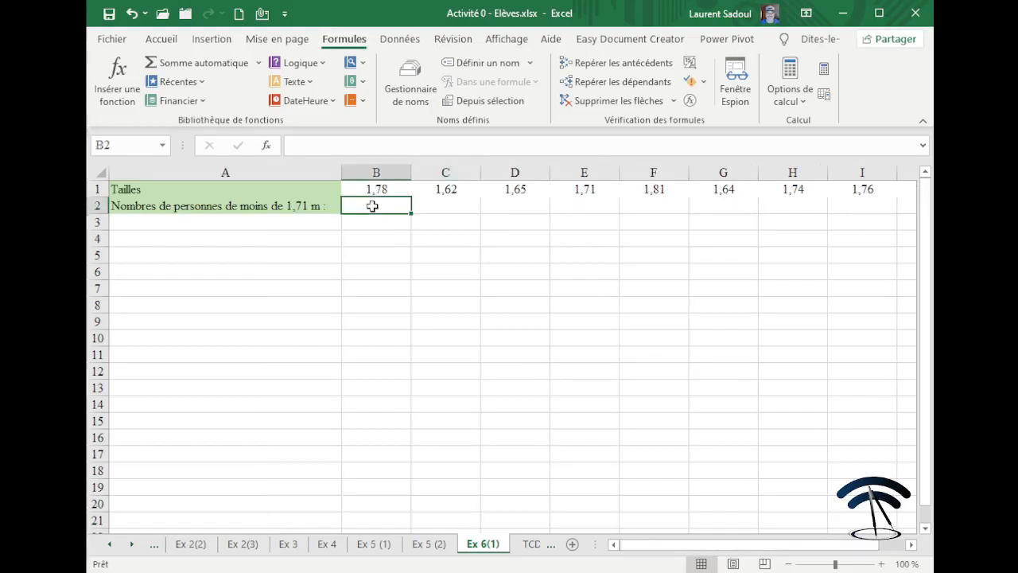
{"action": "type", "text": "="}
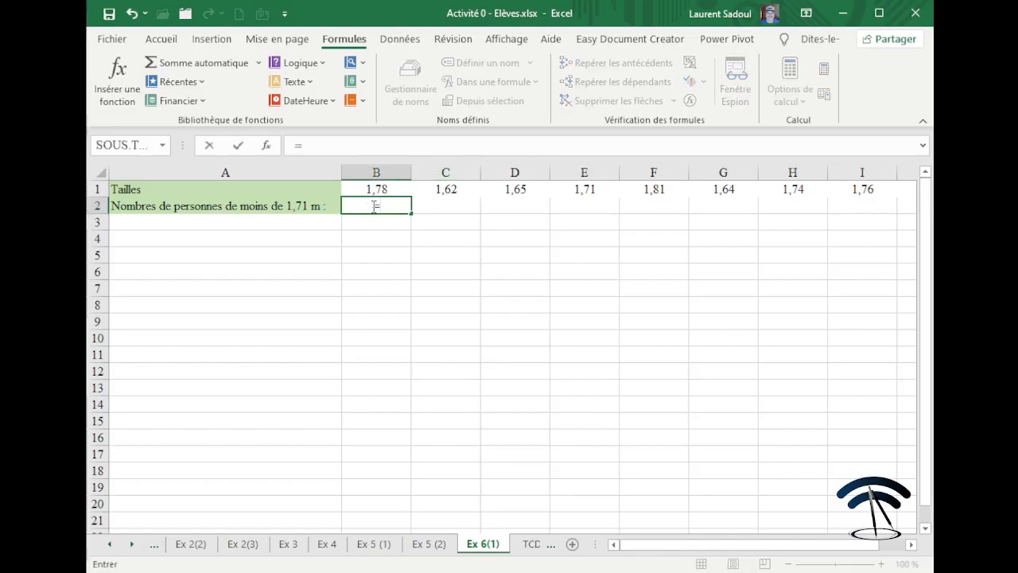
{"action": "type", "text": "nb"}
{"action": "key", "text": "Tab"}
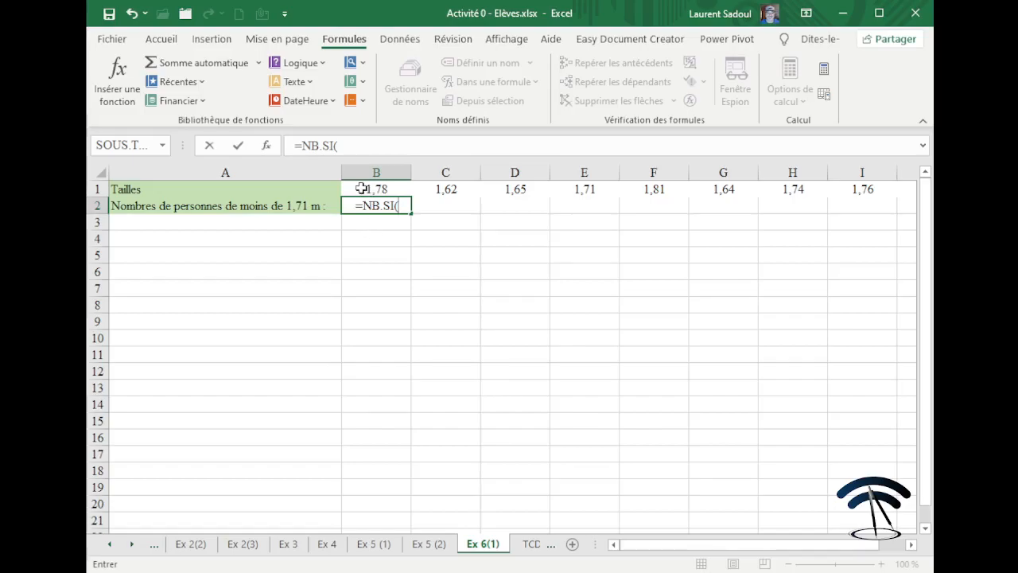
{"action": "left_click_drag", "start_coordinate": [371, 189], "coordinate": [864, 189]}
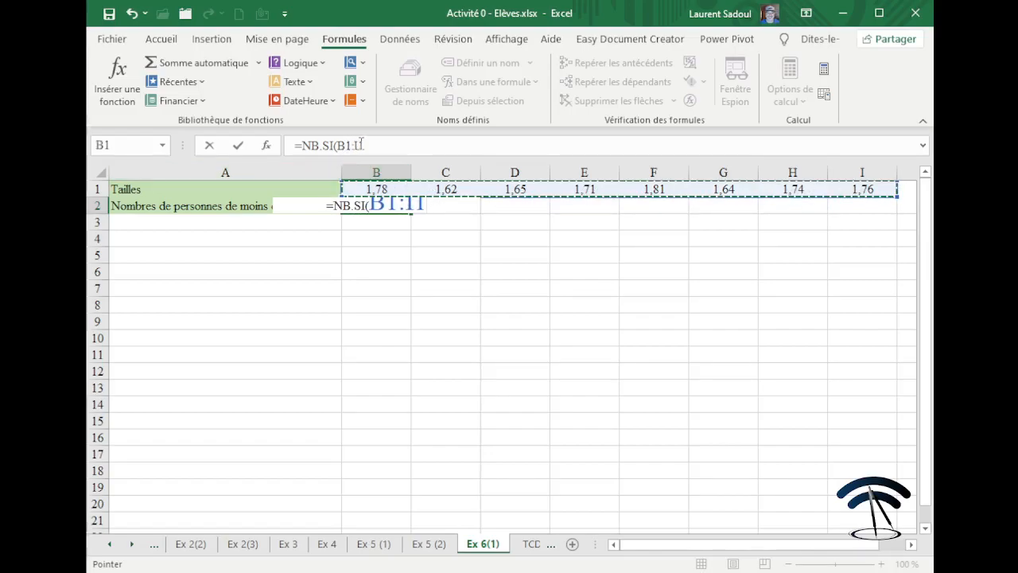
{"action": "type", "text": ";"}
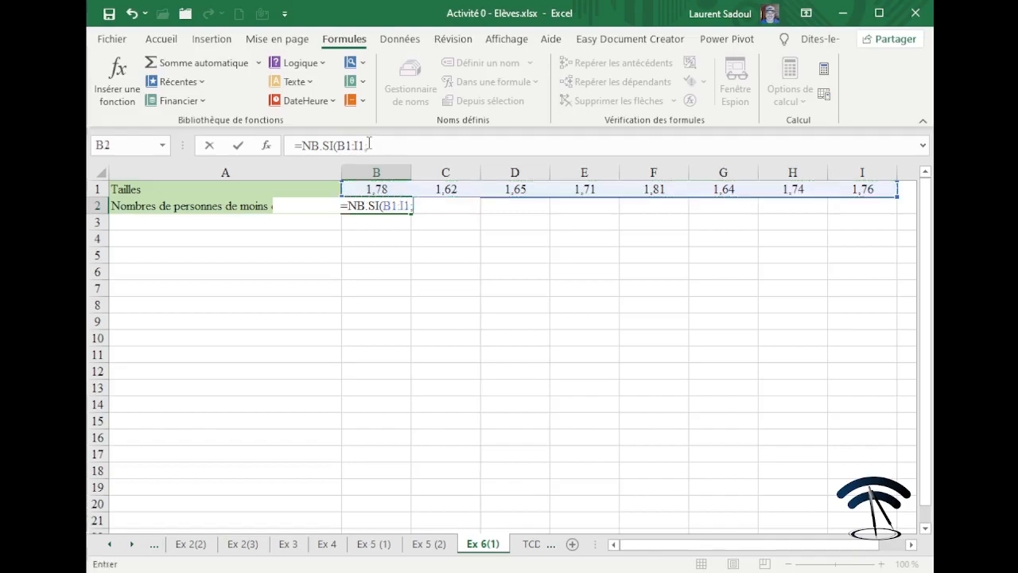
Step: Add the criterion "<1,71" and complete the B2 formula as =NB.SI(B1:I1;"<1,71")
{"action": "left_click", "coordinate": [369, 145]}
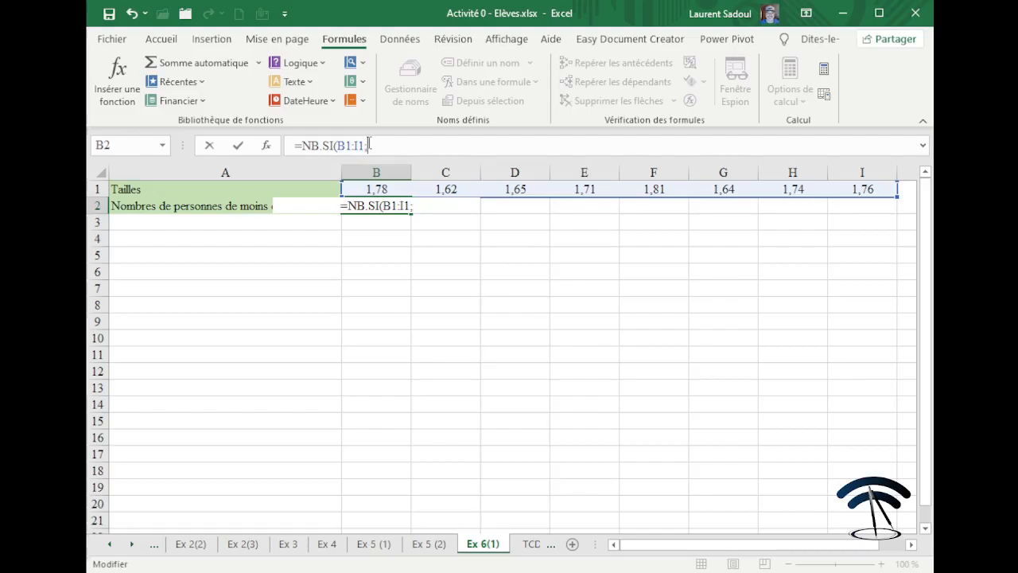
{"action": "type", "text": "\""}
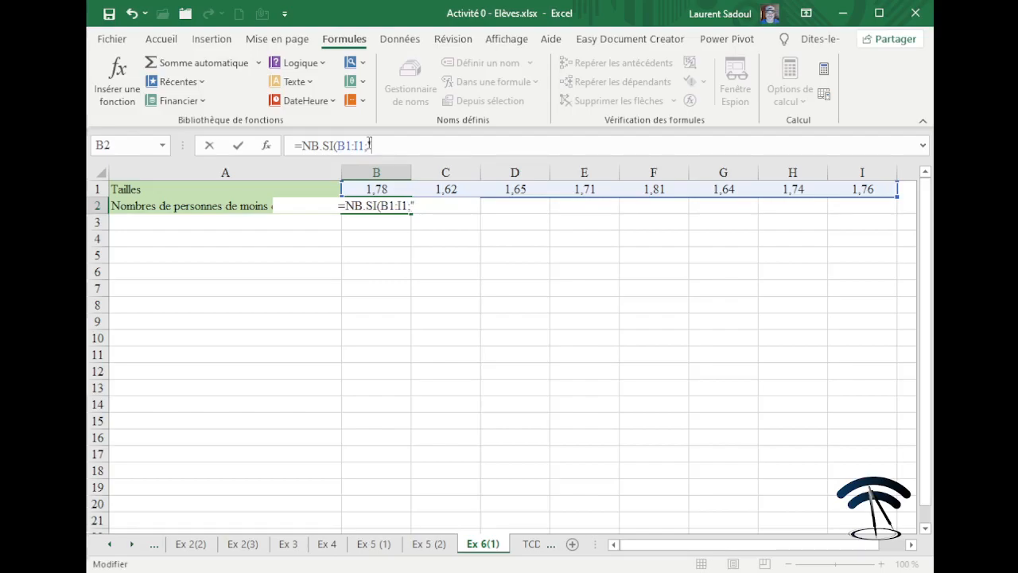
{"action": "type", "text": "<"}
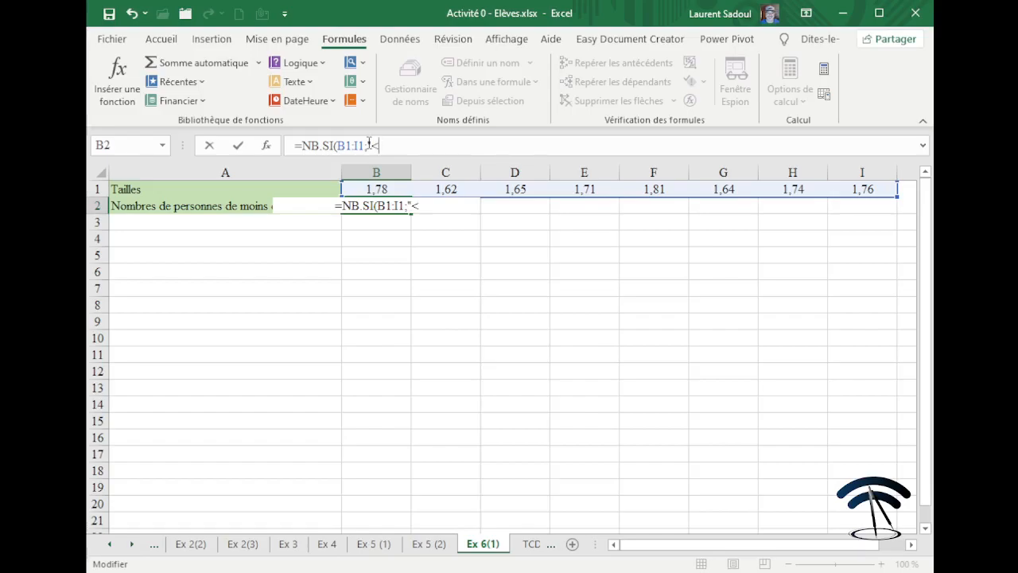
{"action": "type", "text": "1"}
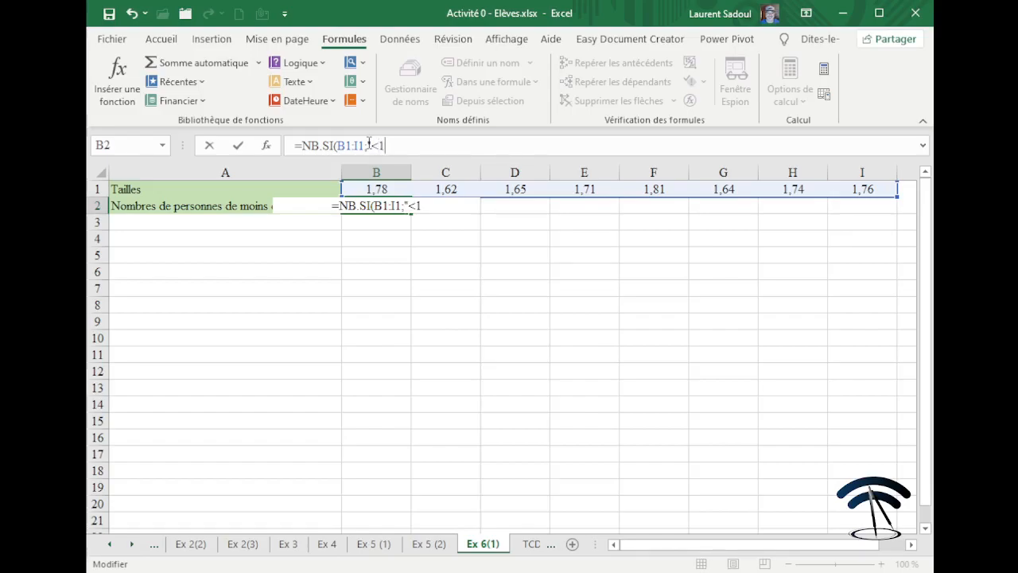
{"action": "type", "text": ",71\")"}
{"action": "key", "text": "Return"}
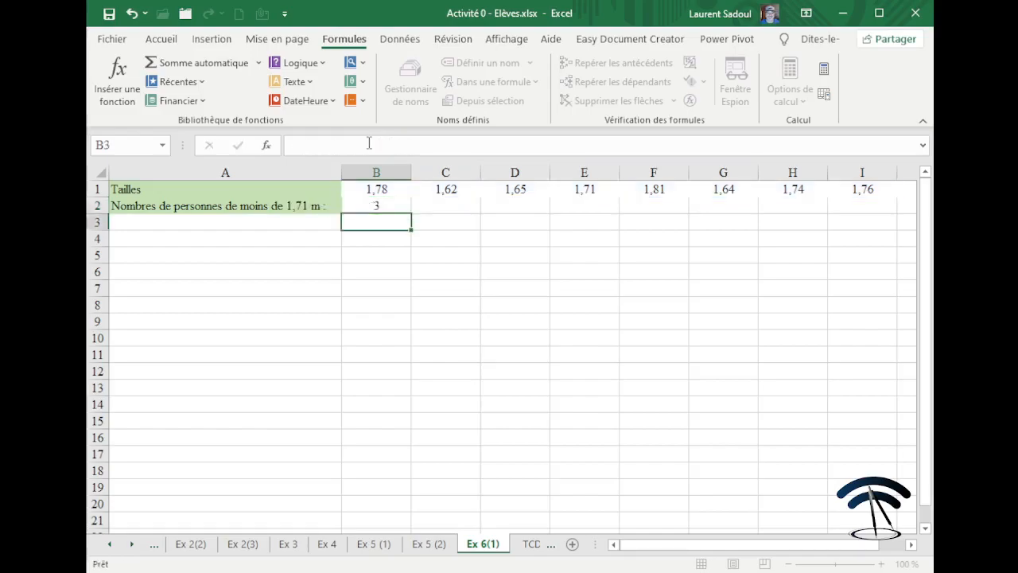
Step: Extend the counted range in the B2 formula to B1:K1 so it covers all the heights
{"action": "left_click", "coordinate": [393, 203]}
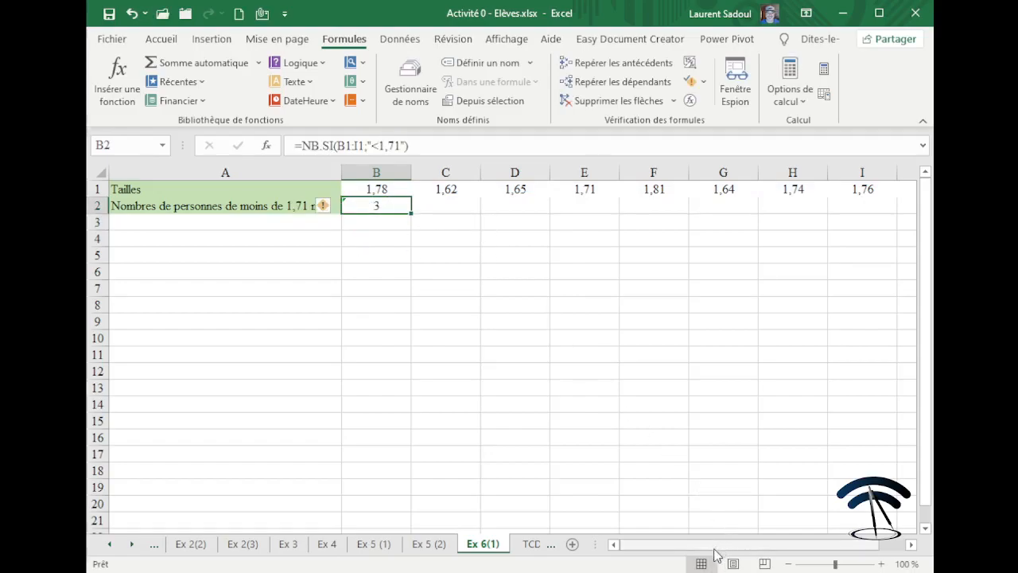
{"action": "left_click_drag", "start_coordinate": [709, 552], "coordinate": [751, 554]}
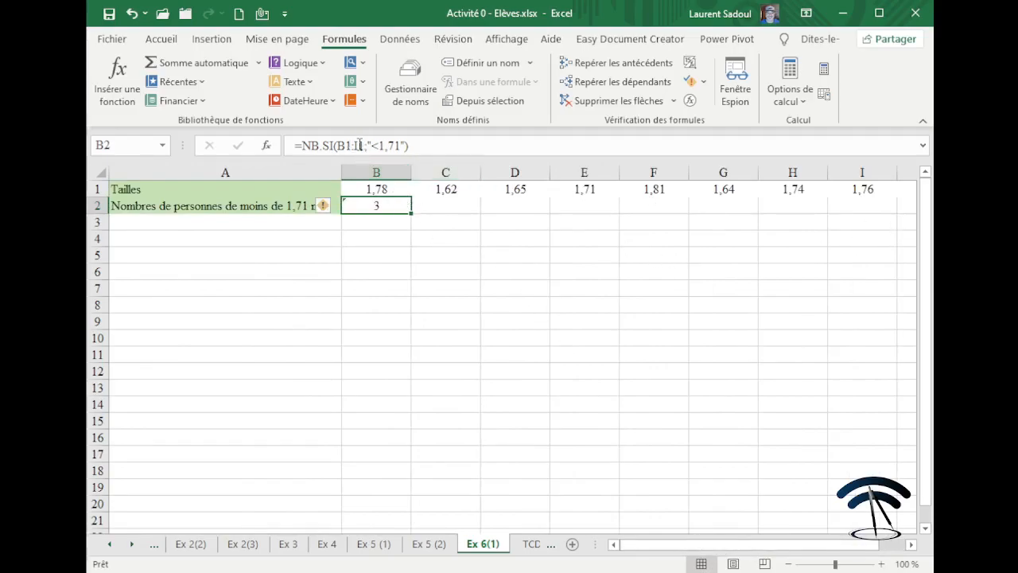
{"action": "left_click", "coordinate": [344, 146]}
{"action": "left_click_drag", "start_coordinate": [343, 145], "coordinate": [366, 145]}
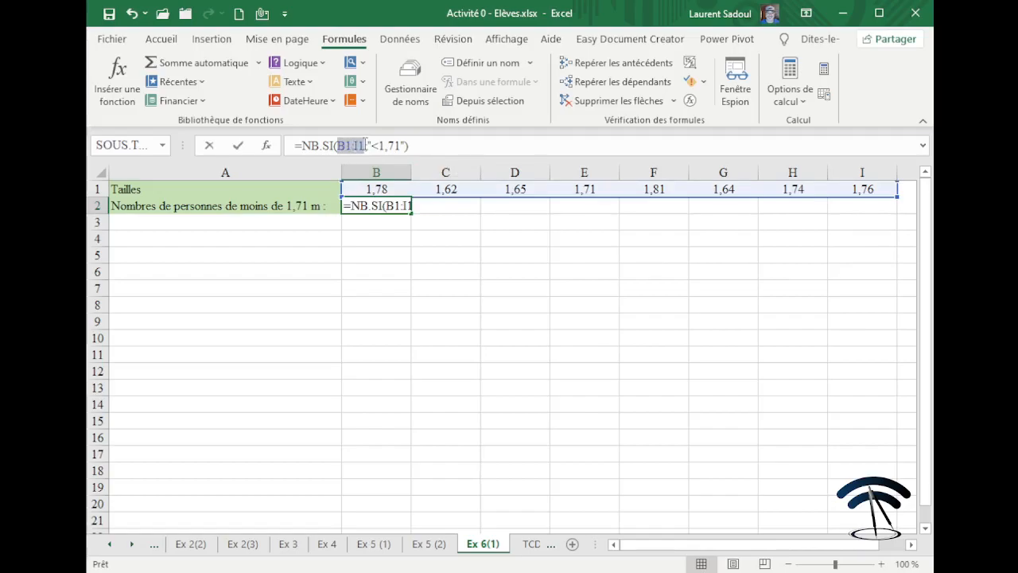
{"action": "left_click_drag", "start_coordinate": [377, 191], "coordinate": [797, 194]}
{"action": "left_click", "coordinate": [420, 146]}
{"action": "key", "text": "Return"}
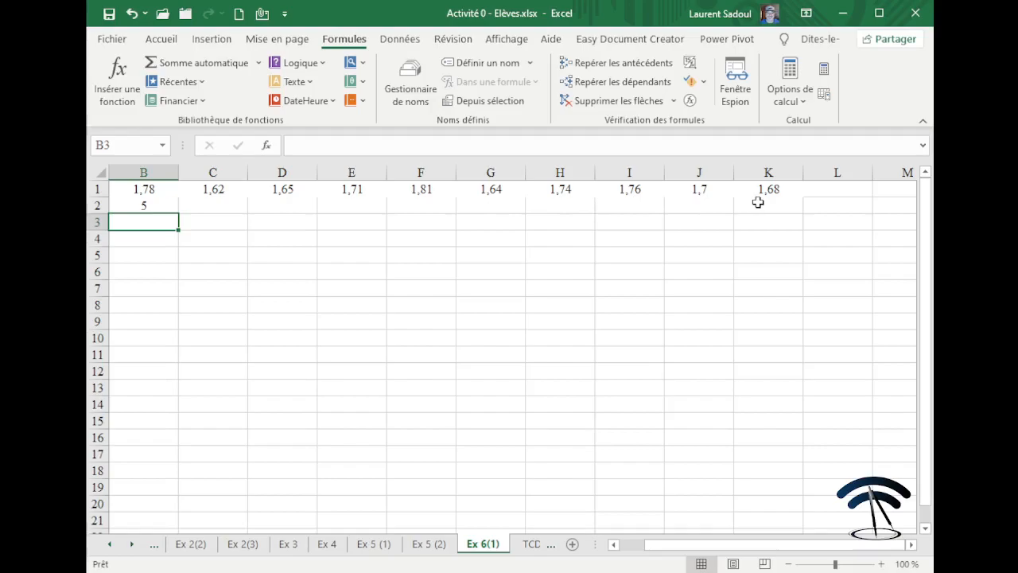
Step: Return to the start of the sheet and check the edited NB.SI formula in B2
{"action": "scroll", "coordinate": [764, 547], "scroll_direction": "left", "scroll_amount": 1}
{"action": "scroll", "coordinate": [763, 547], "scroll_direction": "left", "scroll_amount": 1}
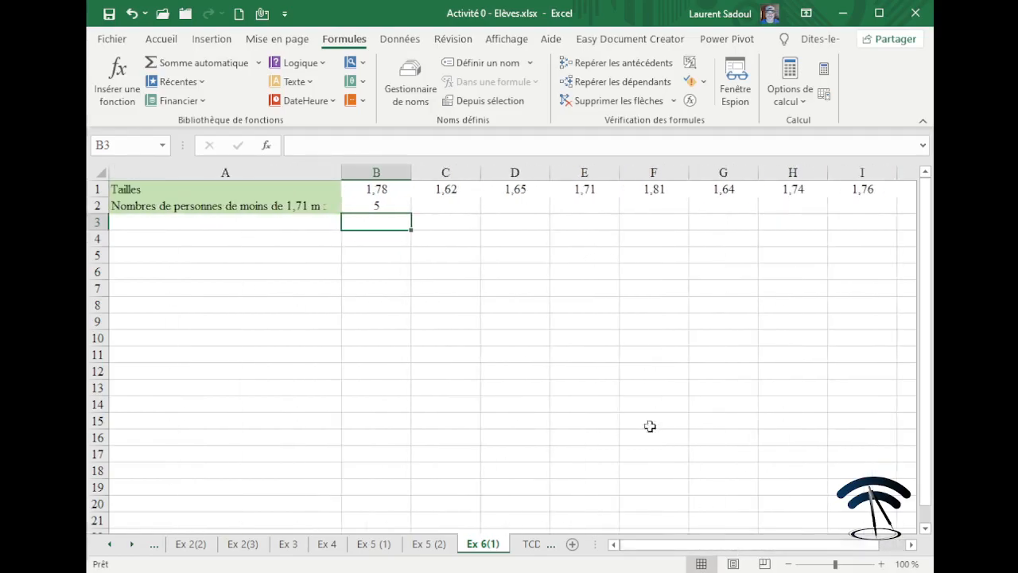
{"action": "left_click", "coordinate": [581, 352]}
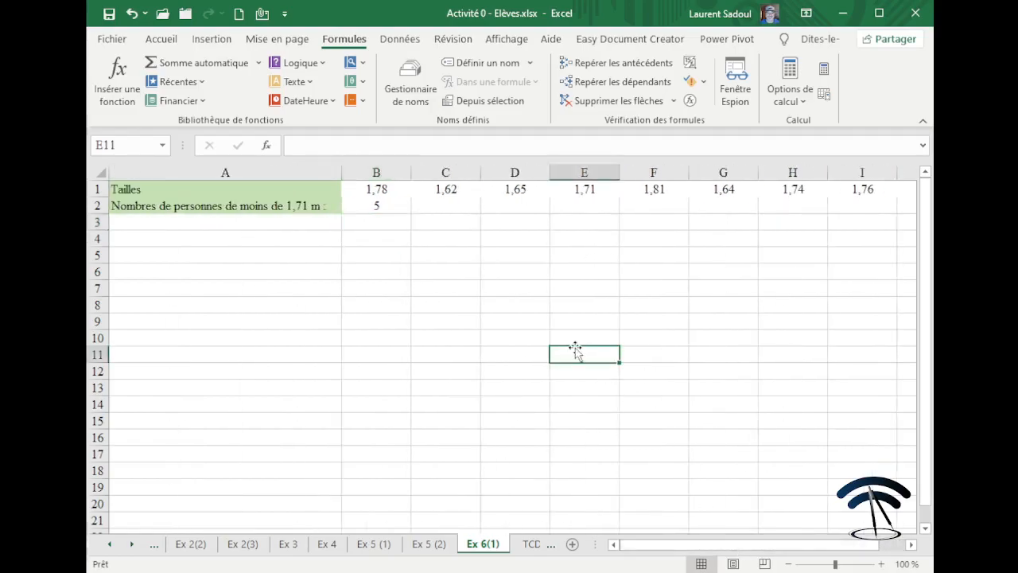
{"action": "left_click", "coordinate": [382, 205]}
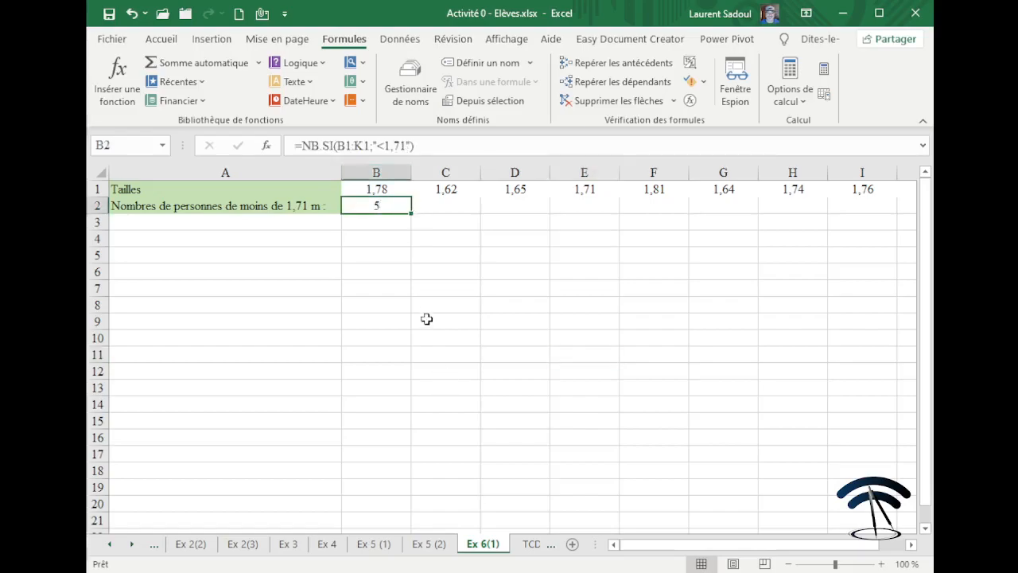